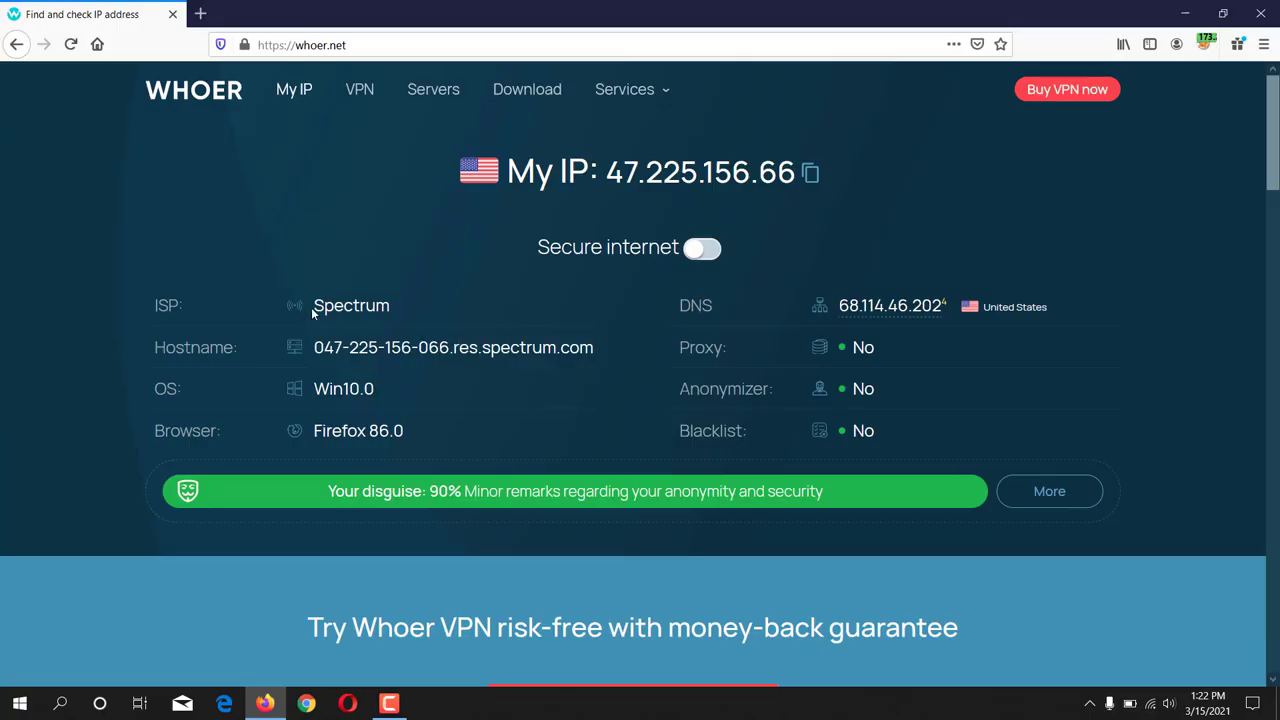
- Search the web for "vindale research" in a new tab and open the Vindale Research website
left_click_drag(313, 305, 399, 311)
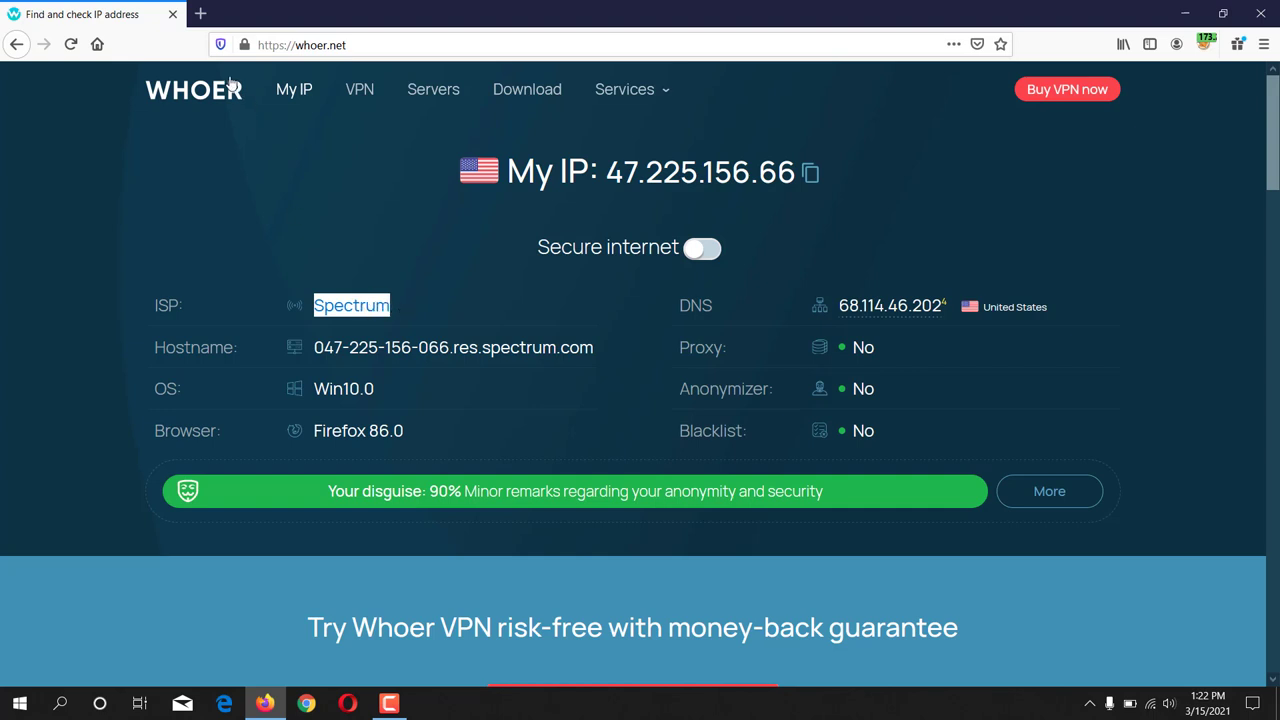
left_click(200, 13)
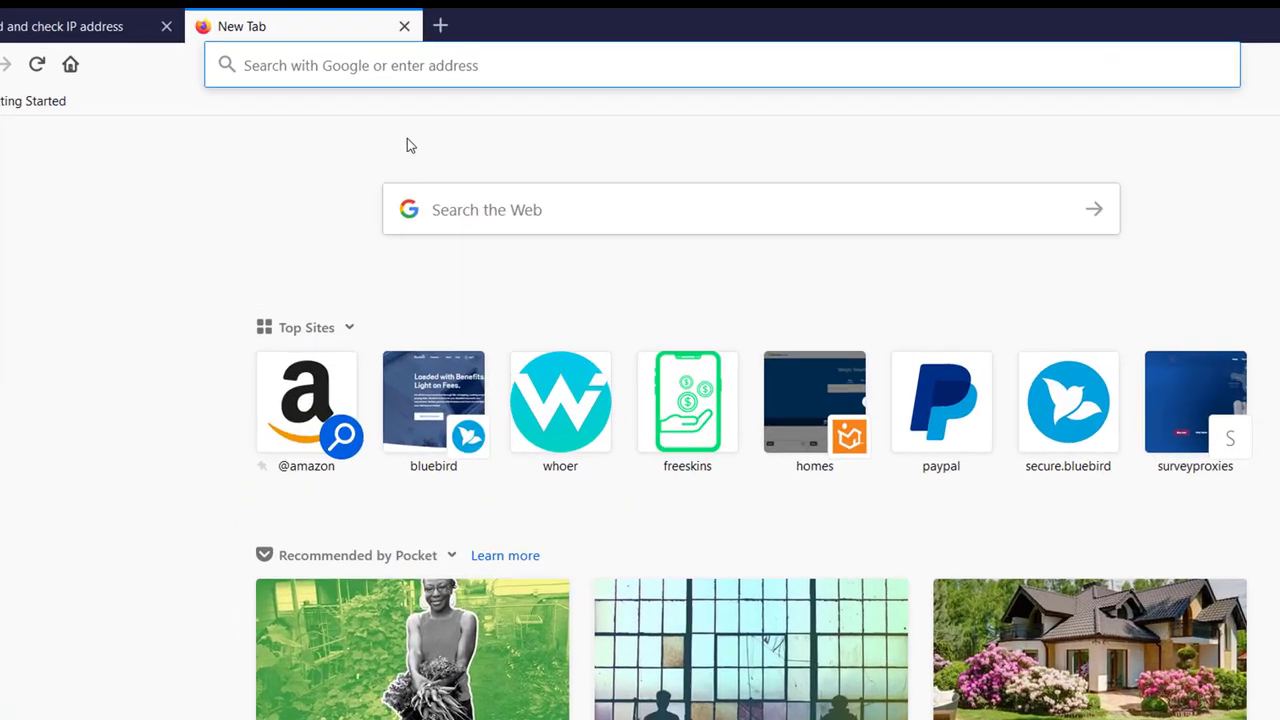
type("vi")
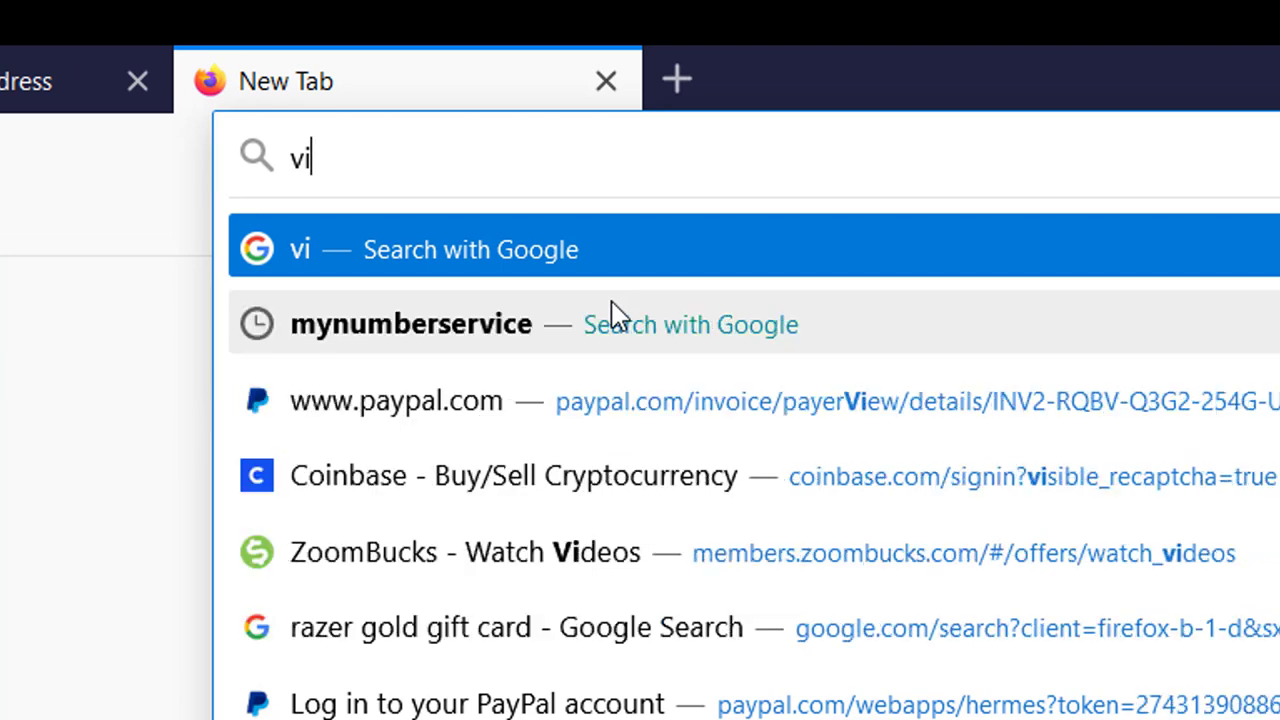
type("ndale r")
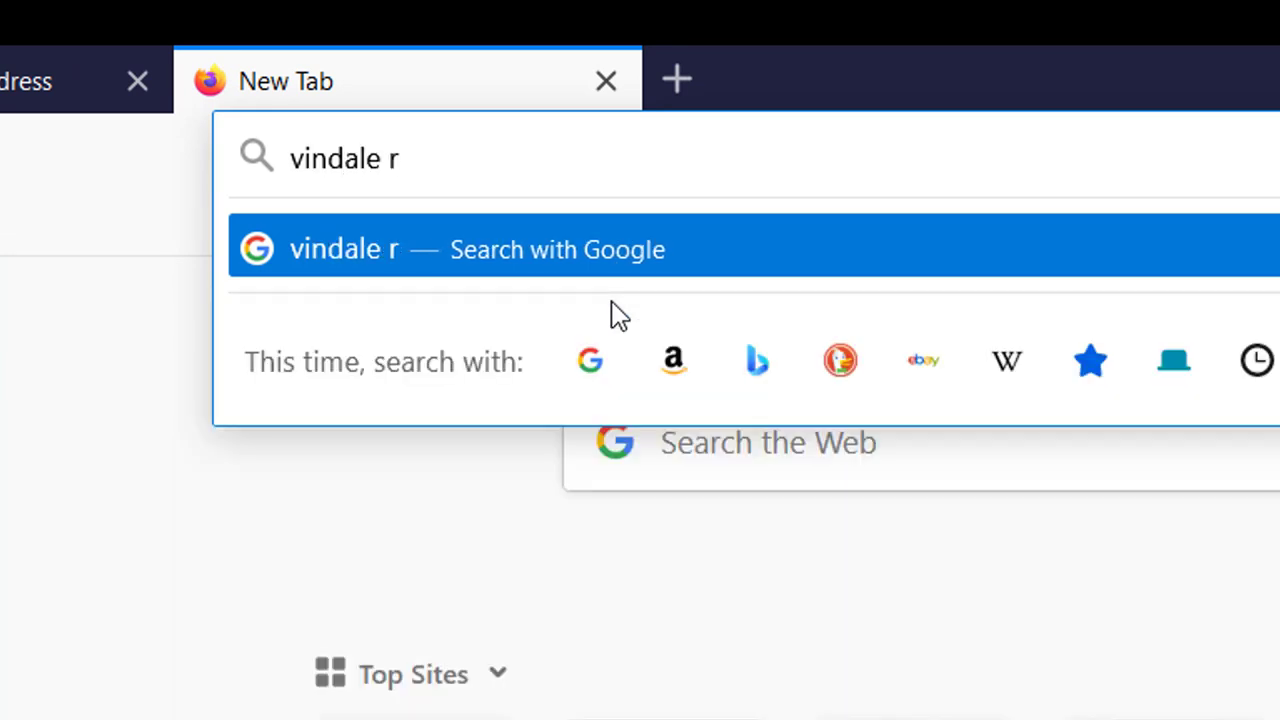
type("esea")
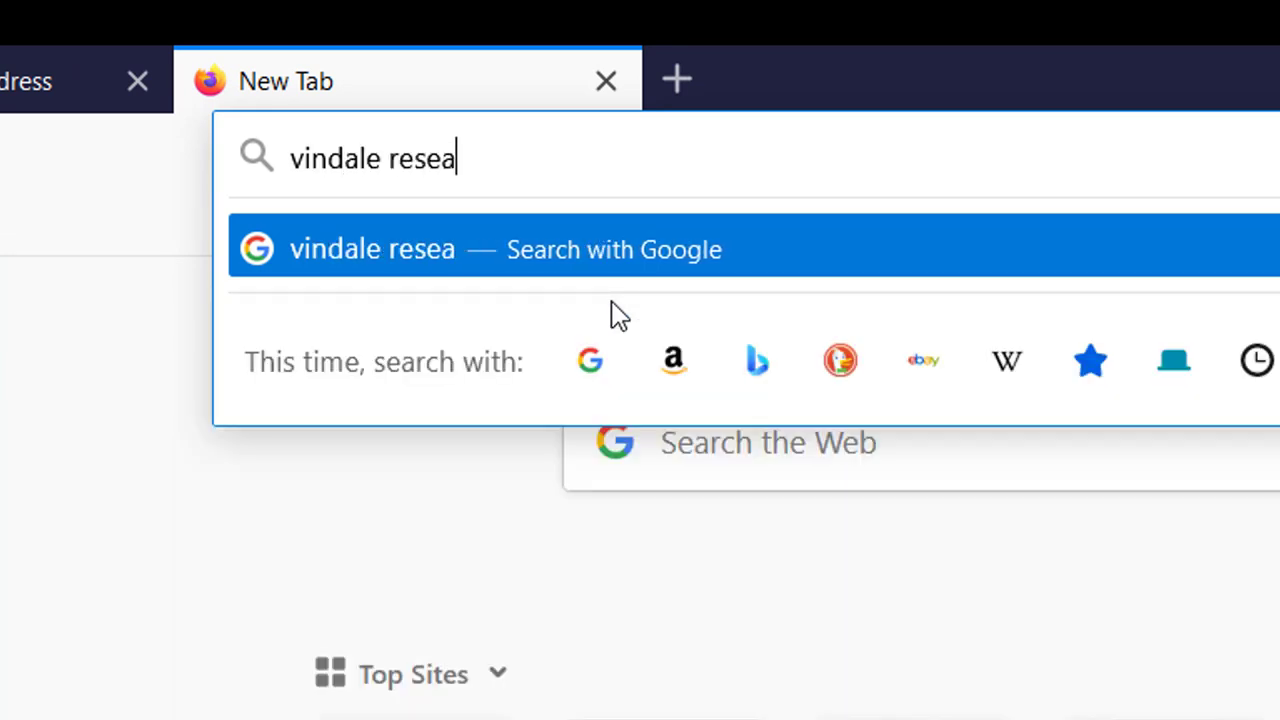
type("rch")
key("Return")
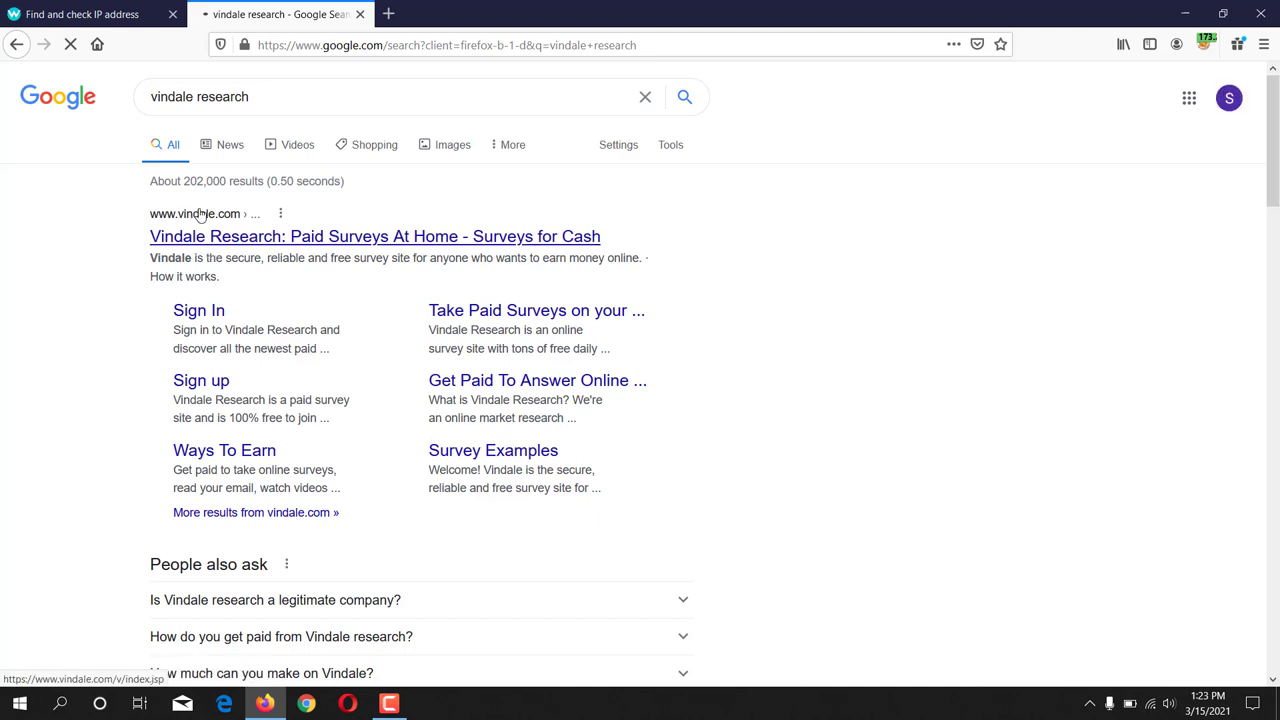
left_click(213, 237)
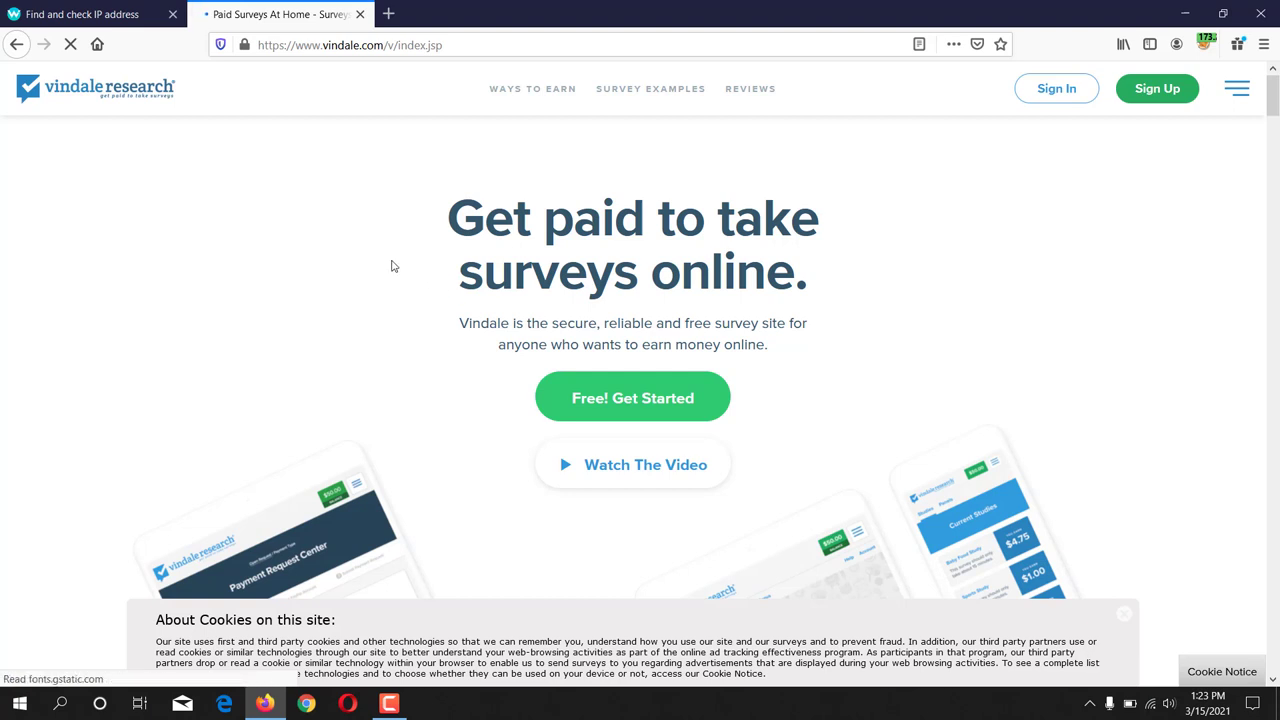
- Examine the Vindale Research homepage, including the How It Works section, example survey payouts, PayPal redemption and member testimonials
scroll(392, 266, "down", 1)
scroll(392, 266, "down", 5)
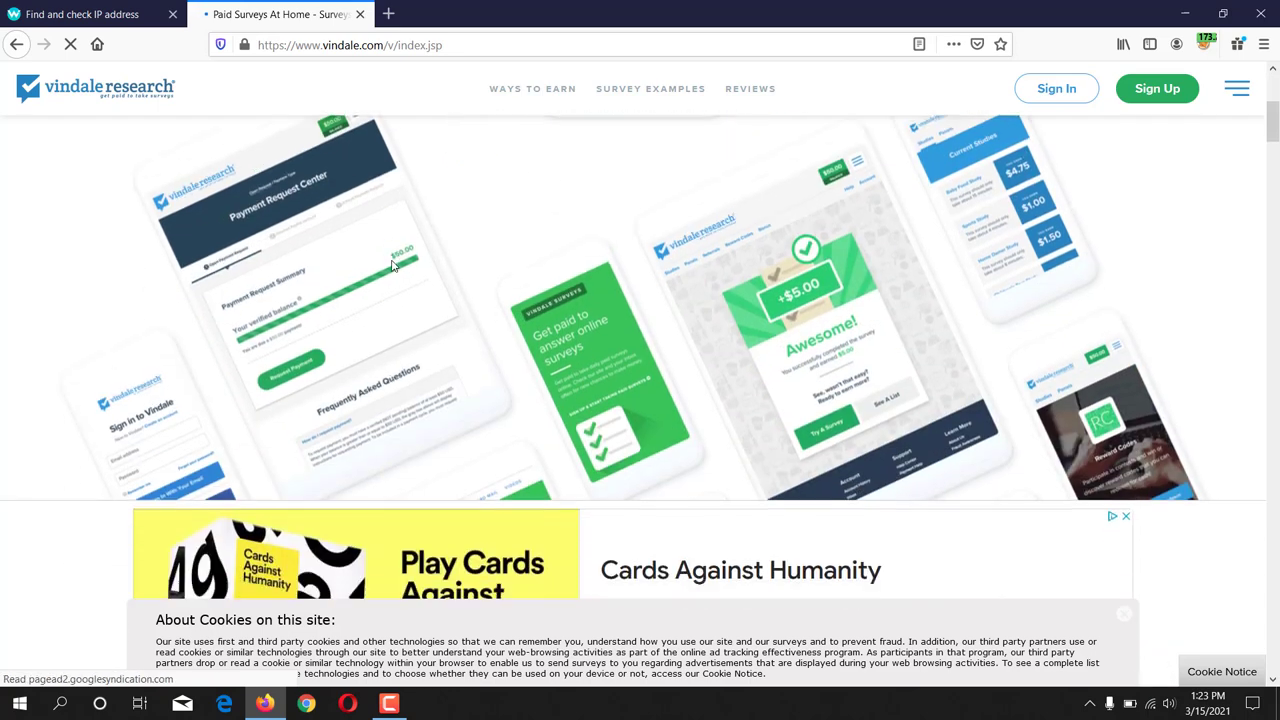
scroll(392, 266, "down", 8)
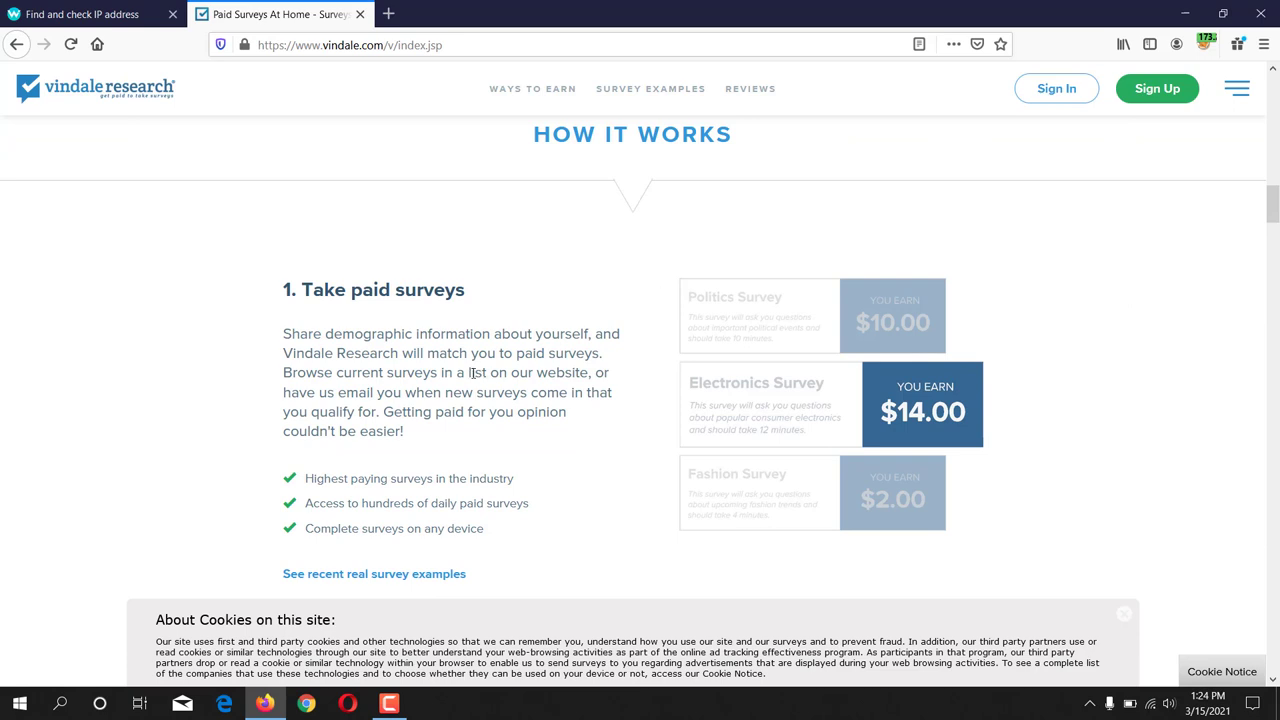
left_click_drag(302, 289, 468, 289)
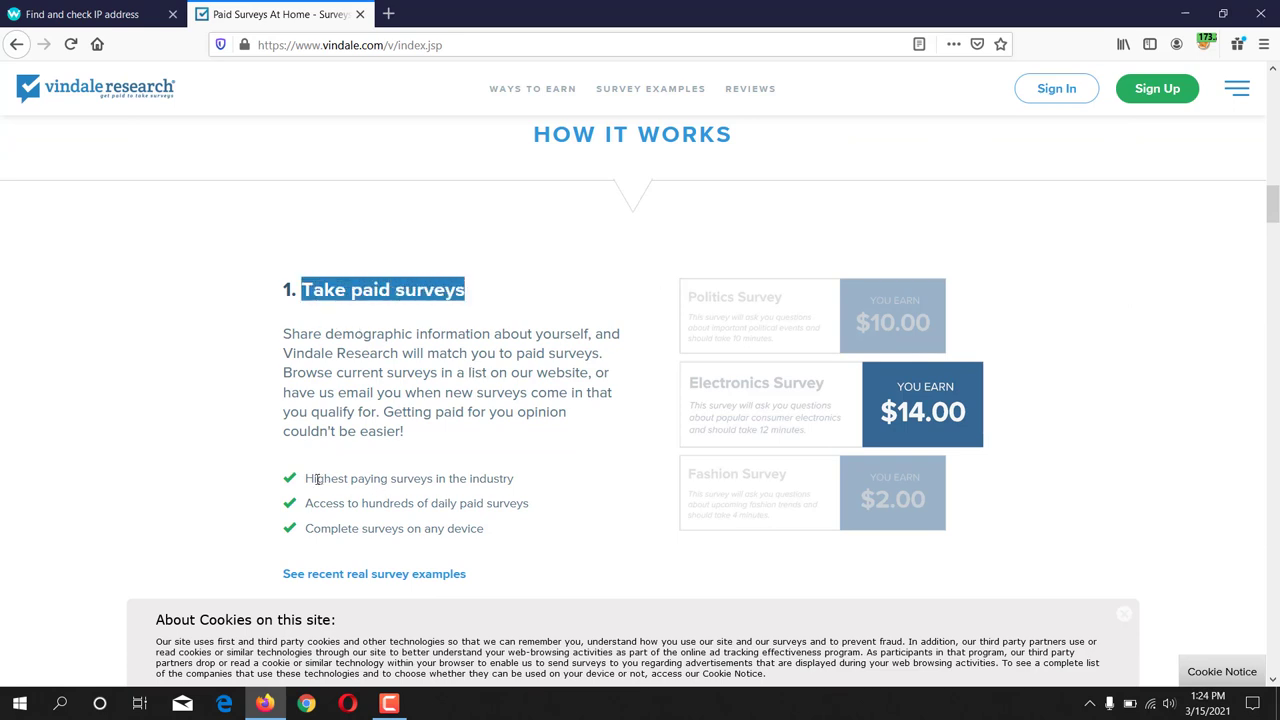
left_click_drag(320, 479, 496, 479)
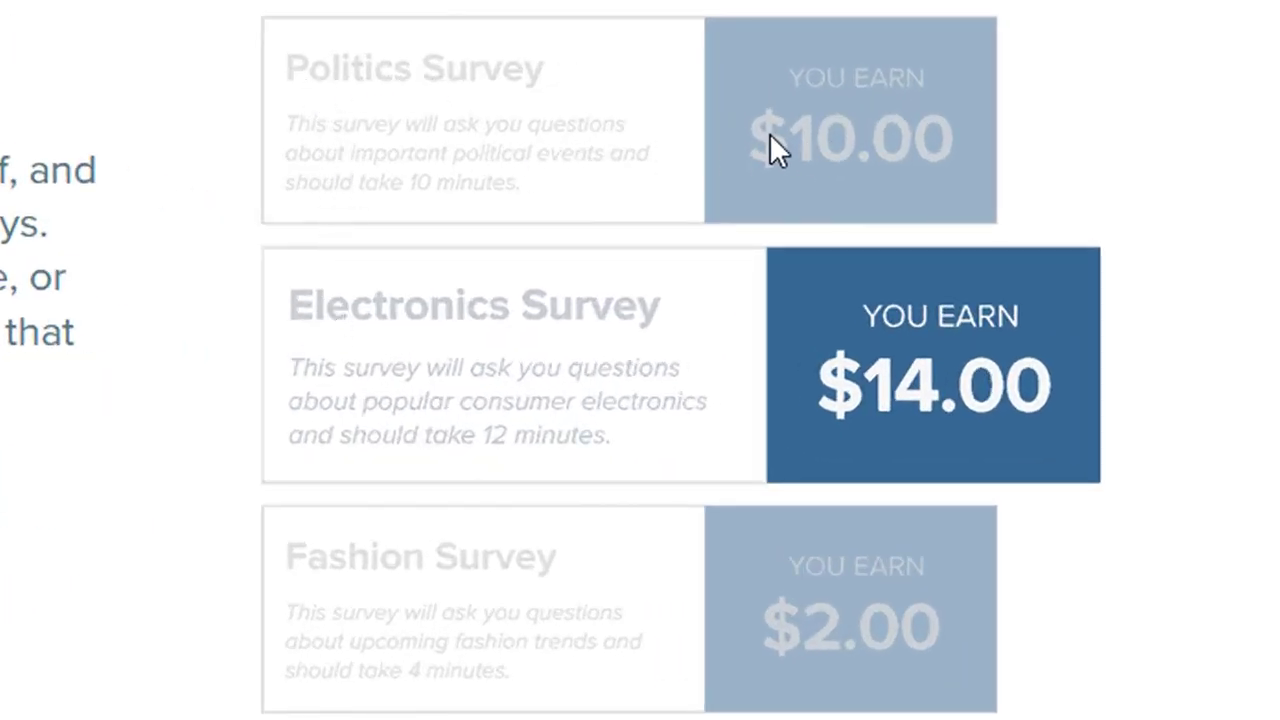
left_click_drag(745, 131, 880, 150)
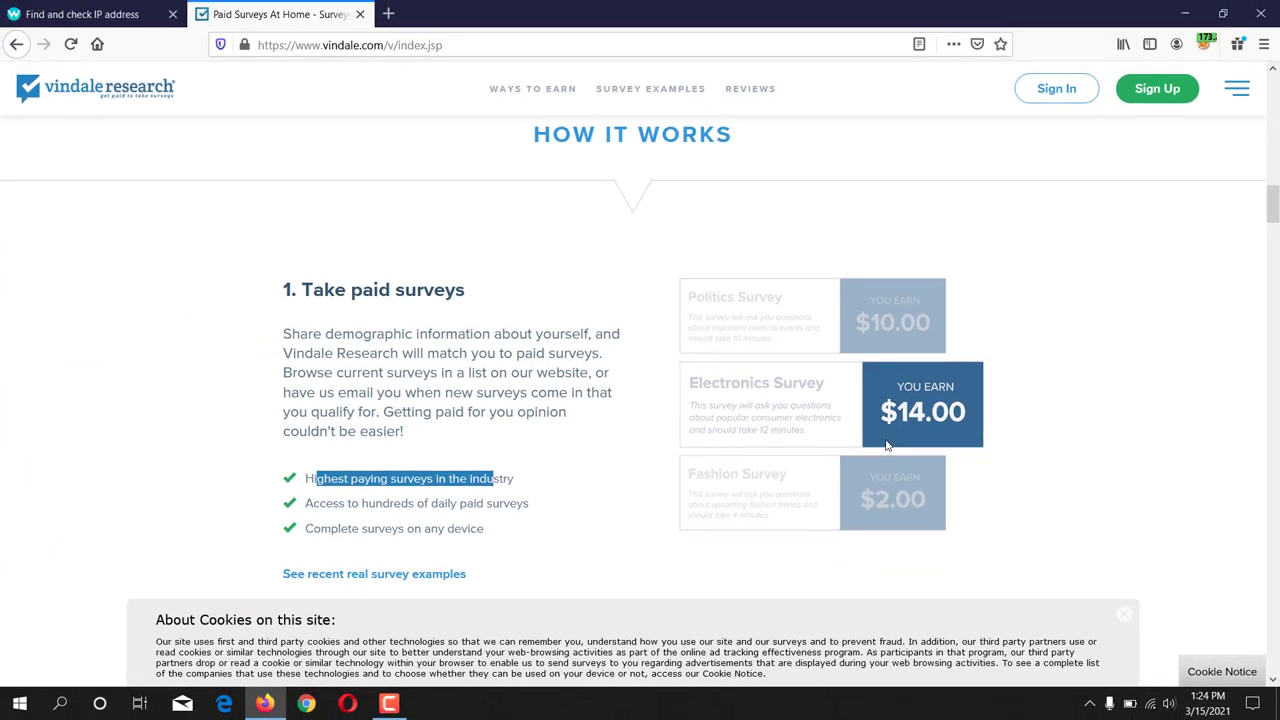
scroll(886, 445, "down", 8)
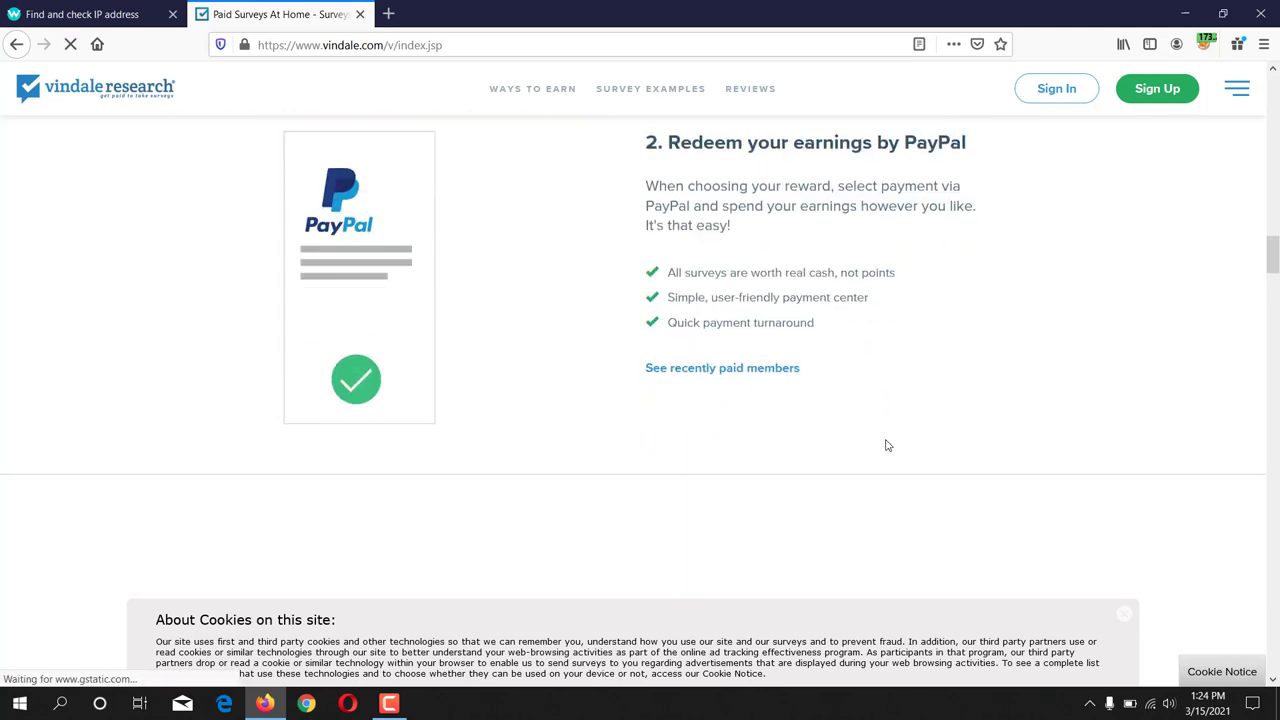
scroll(886, 445, "down", 8)
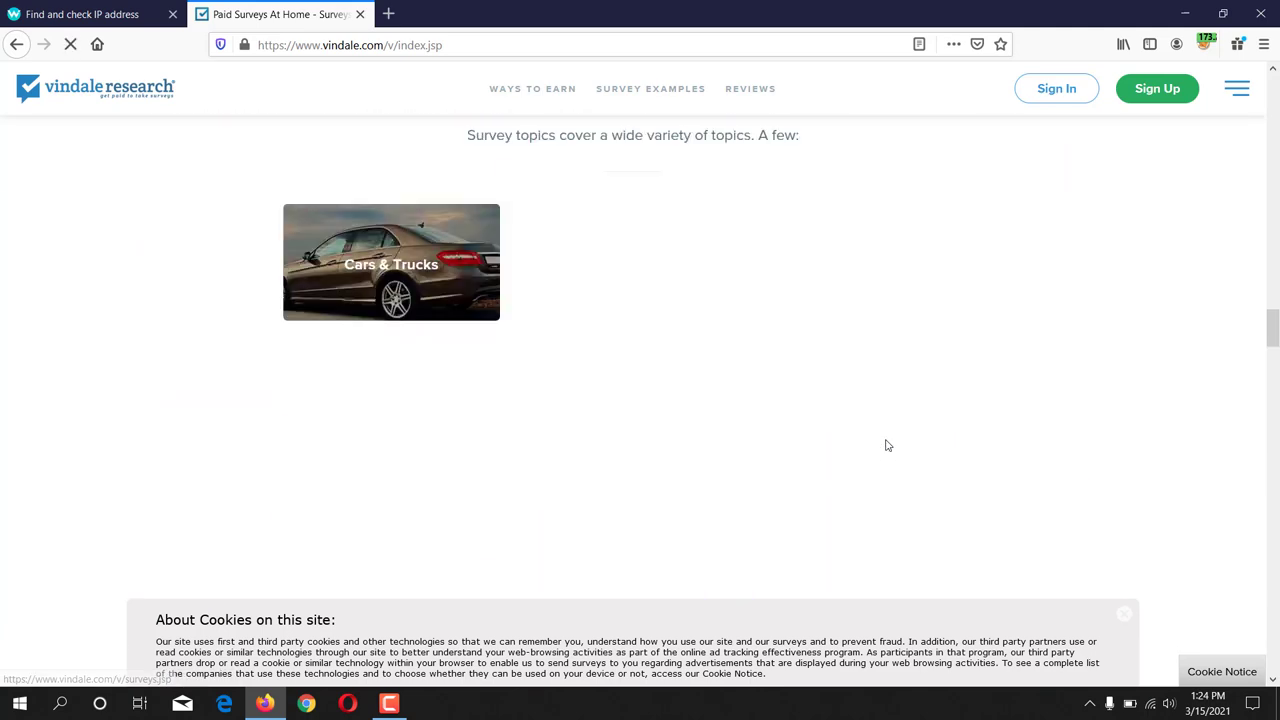
scroll(886, 445, "down", 8)
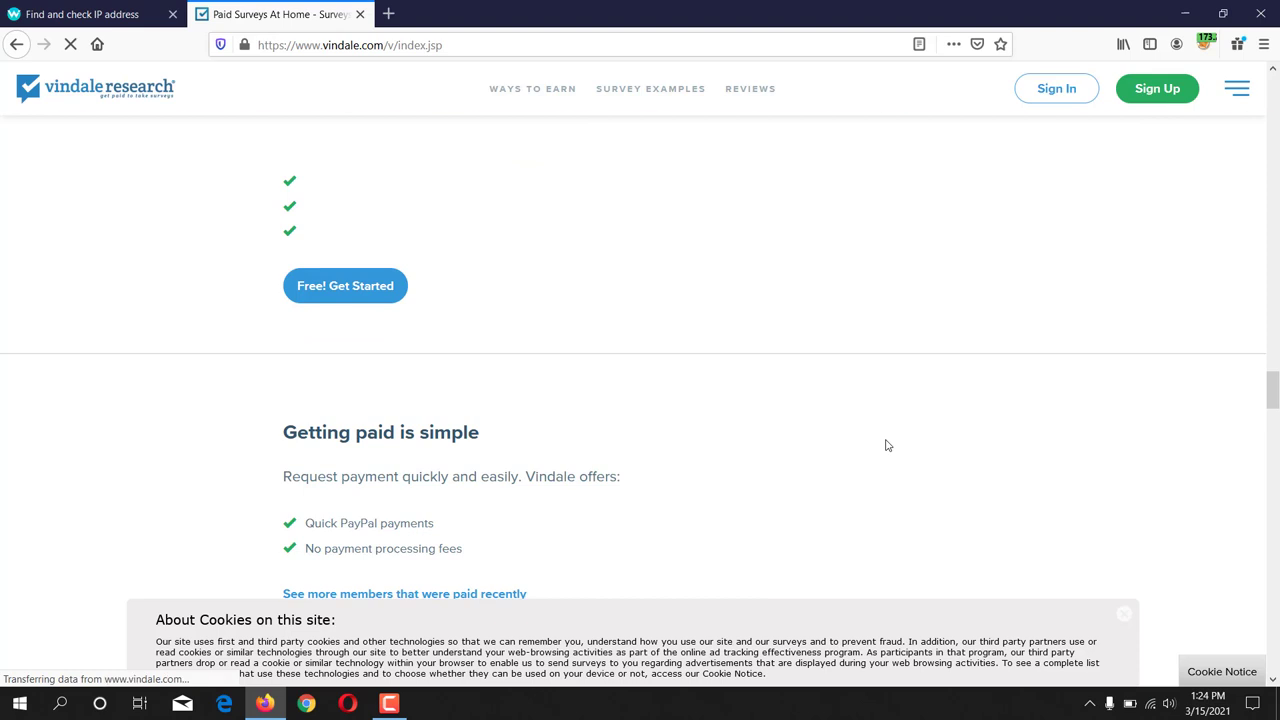
scroll(886, 445, "down", 8)
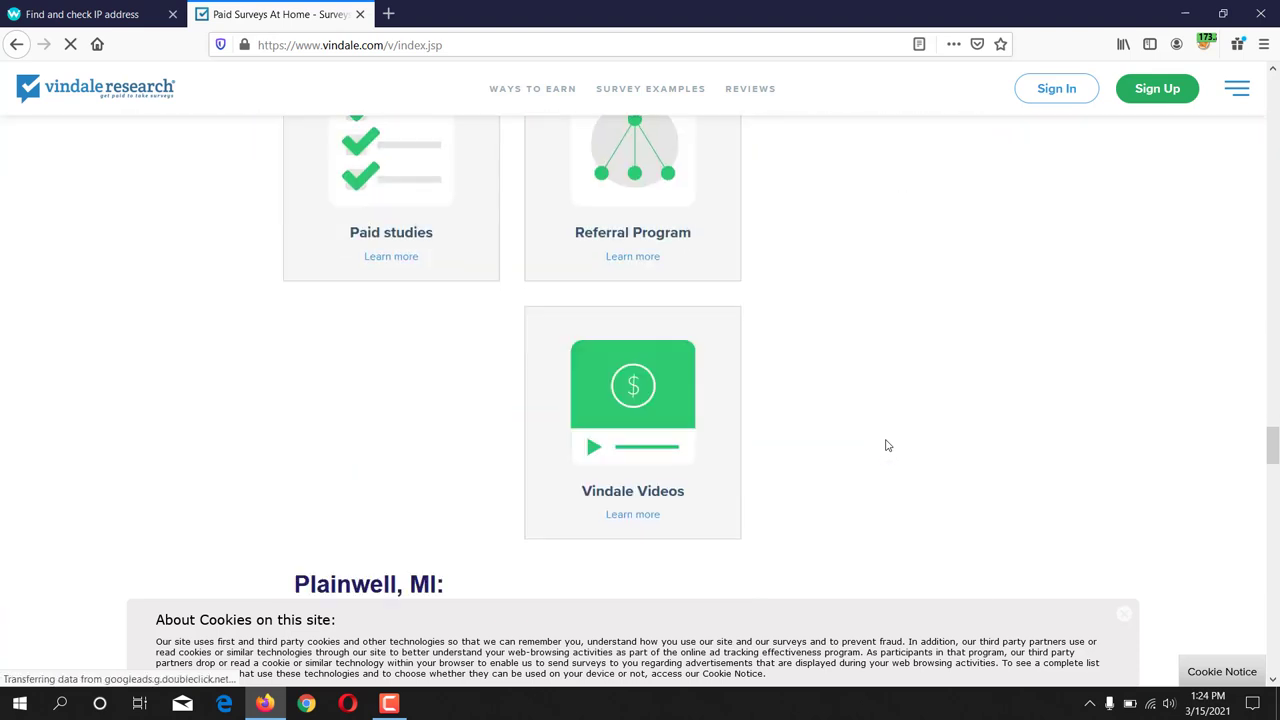
scroll(886, 445, "down", 8)
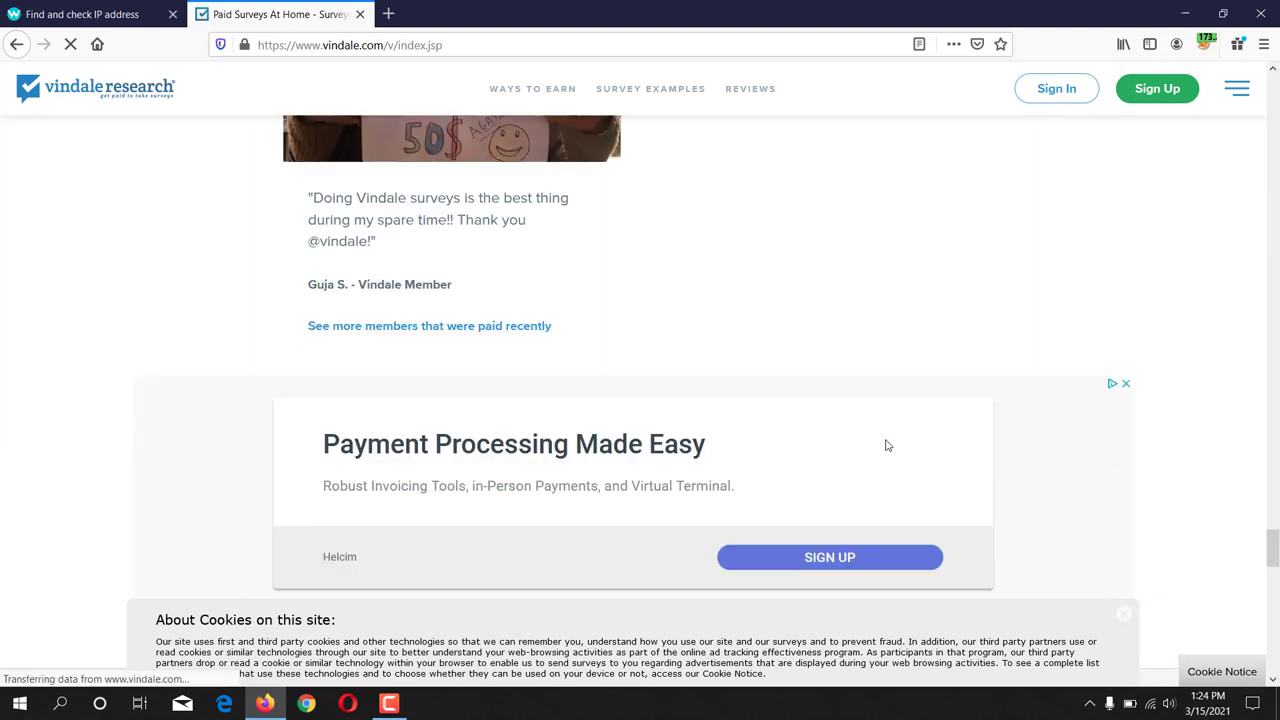
scroll(886, 445, "down", 10)
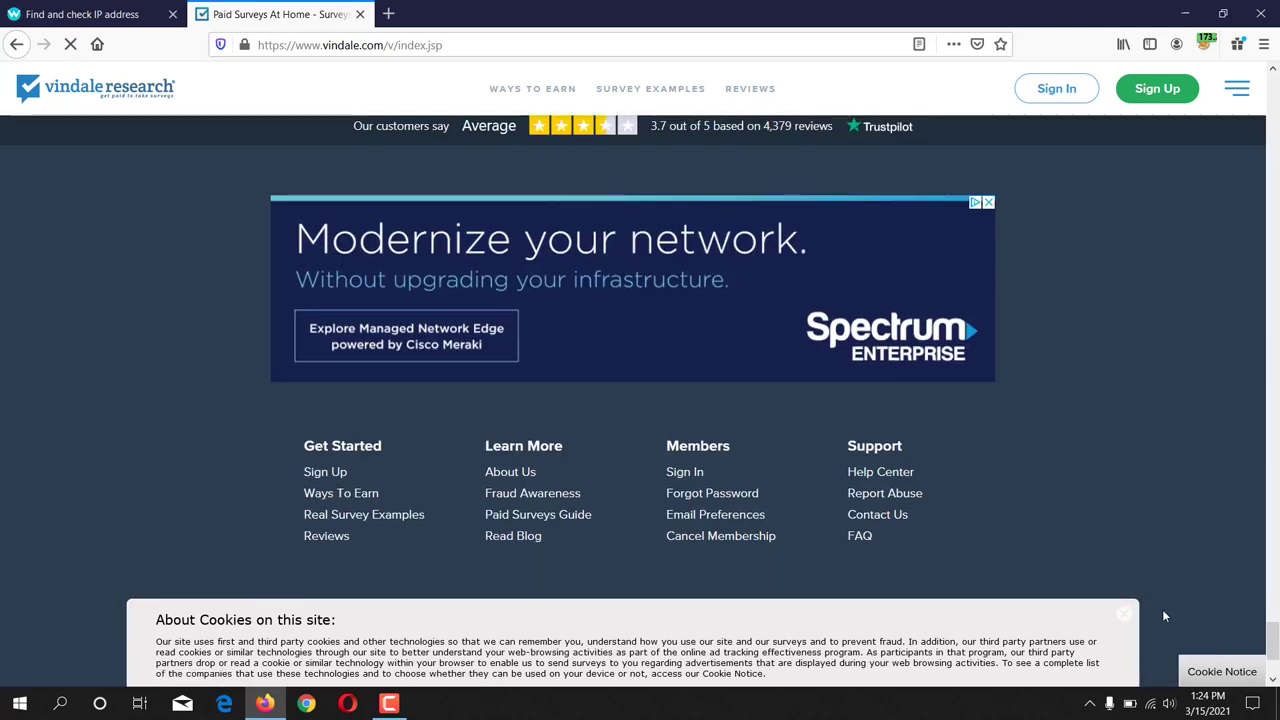
- Dismiss the cookie notice and open the Vindale Research sign-up page
left_click(1124, 613)
scroll(937, 509, "up", 3)
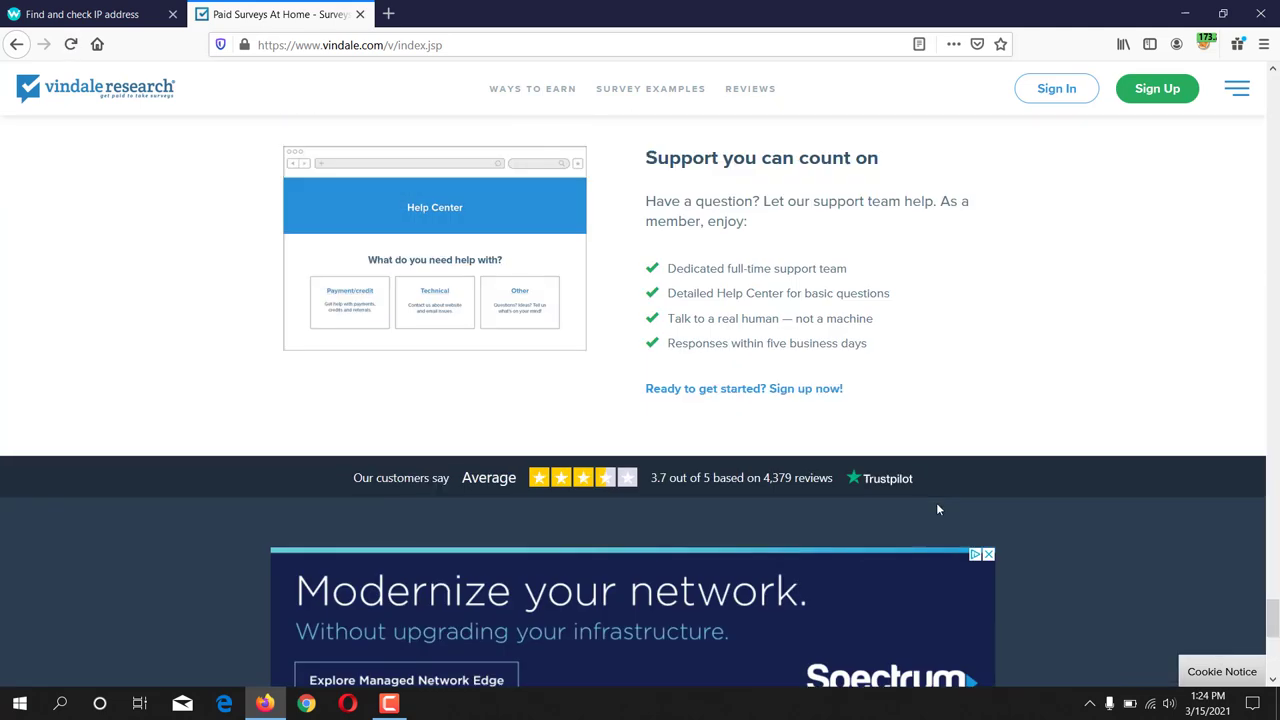
scroll(937, 509, "up", 7)
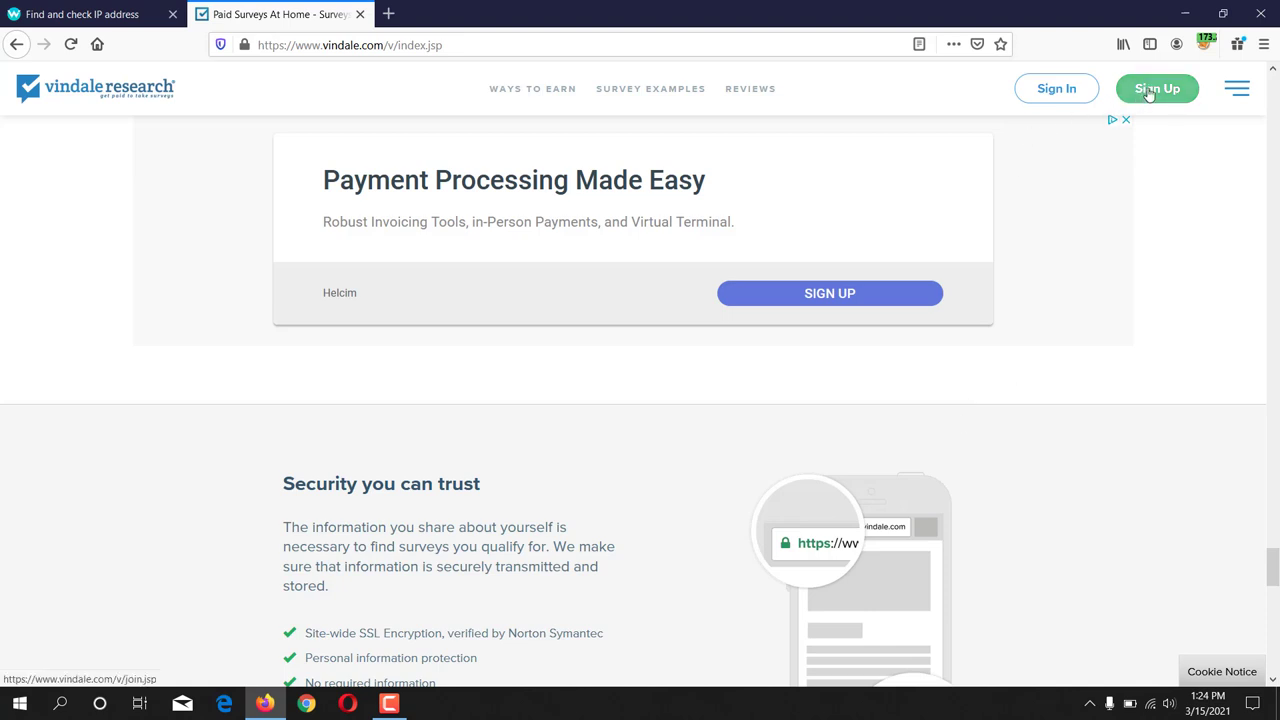
left_click(1148, 92)
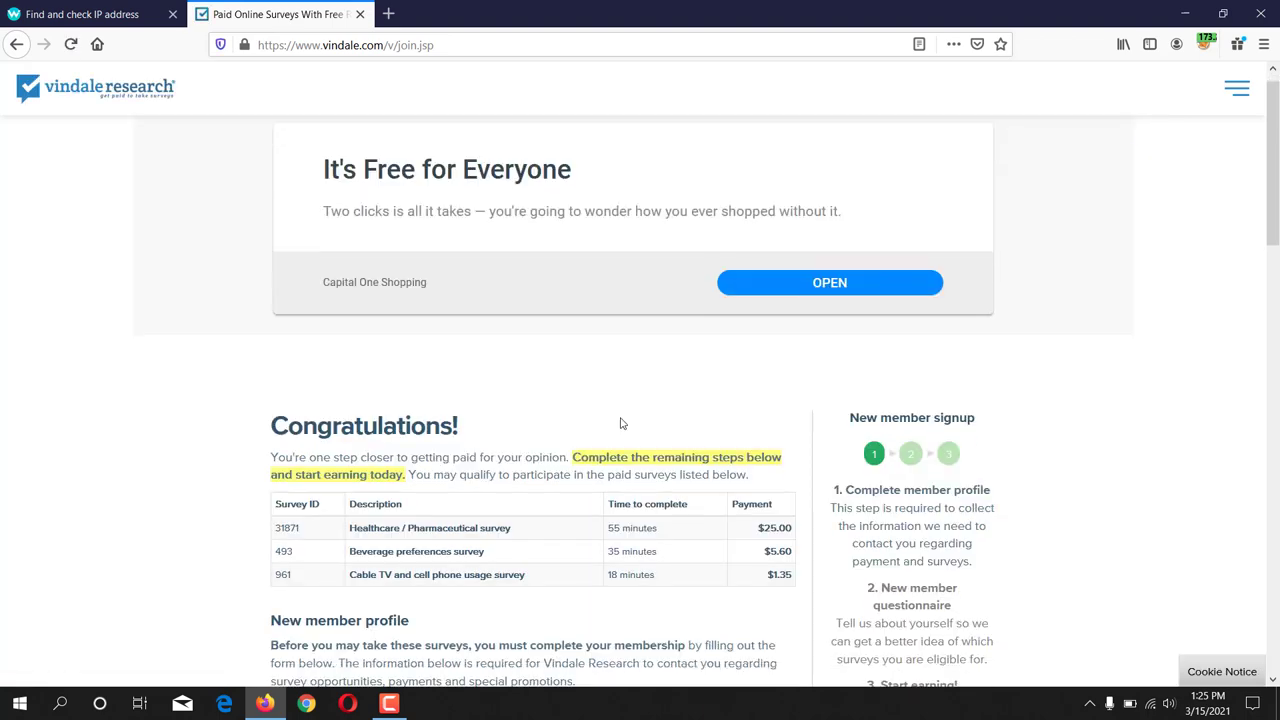
- Enter the email address in the new member profile form
scroll(621, 418, "down", 2)
scroll(621, 418, "down", 3)
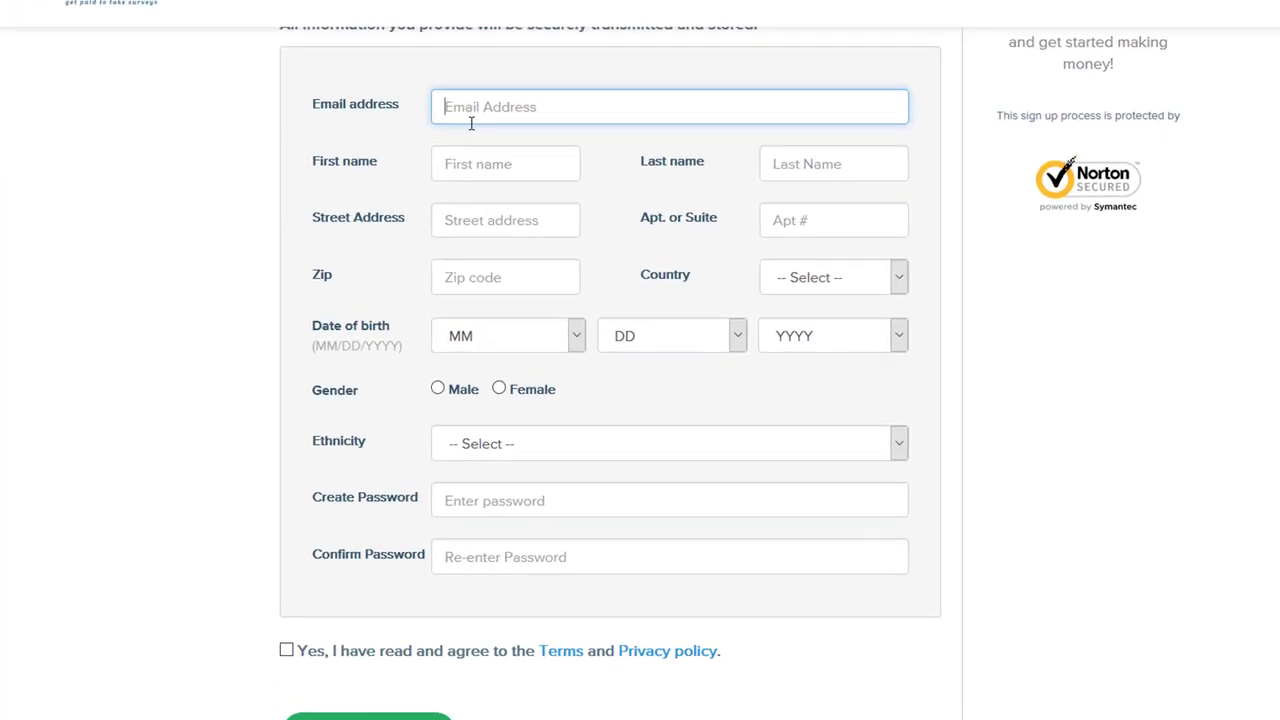
type("kzin")
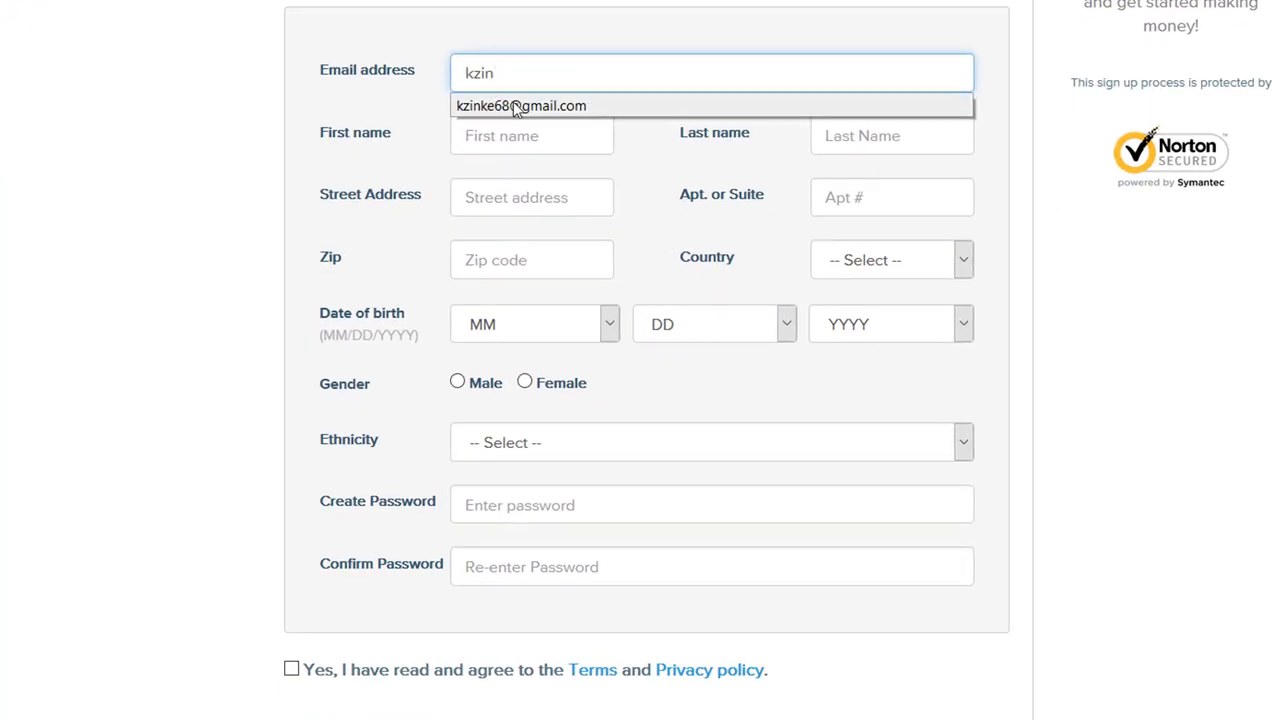
left_click(513, 101)
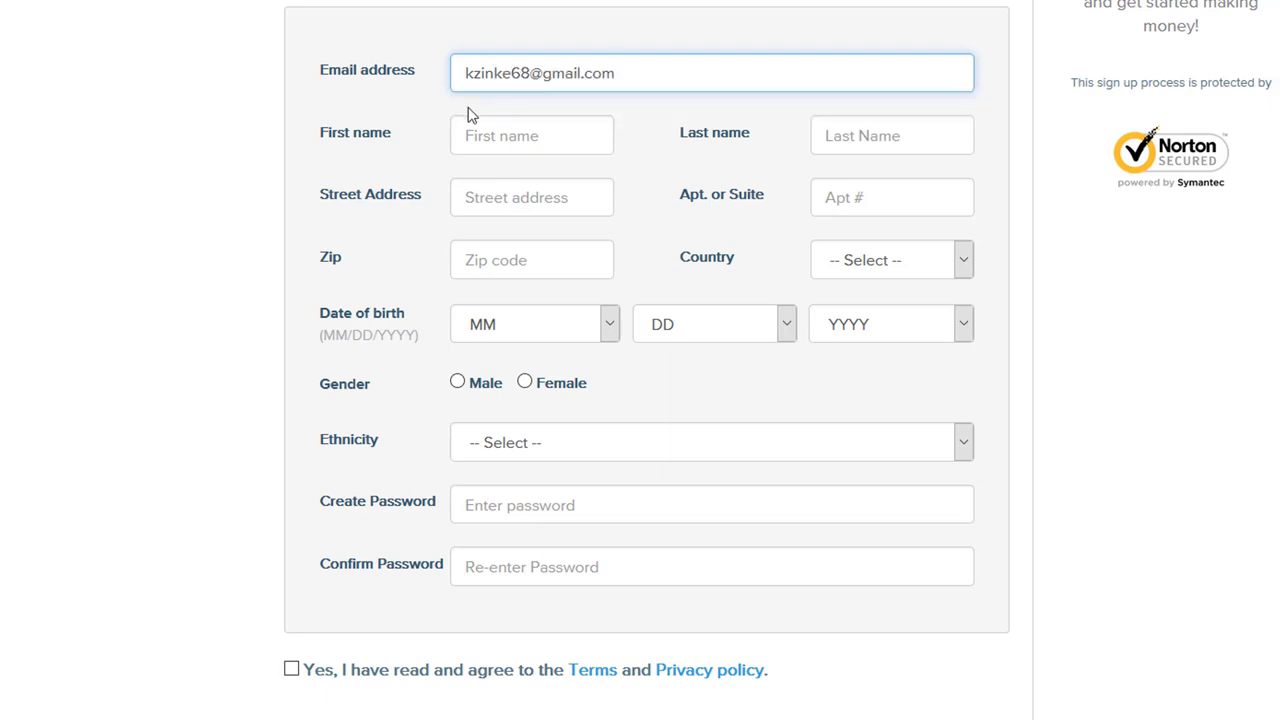
- Open the desktop file "New Text Document (2).txt" and copy the account holder's full name from the address block above the links
left_click_drag(320, 132, 389, 134)
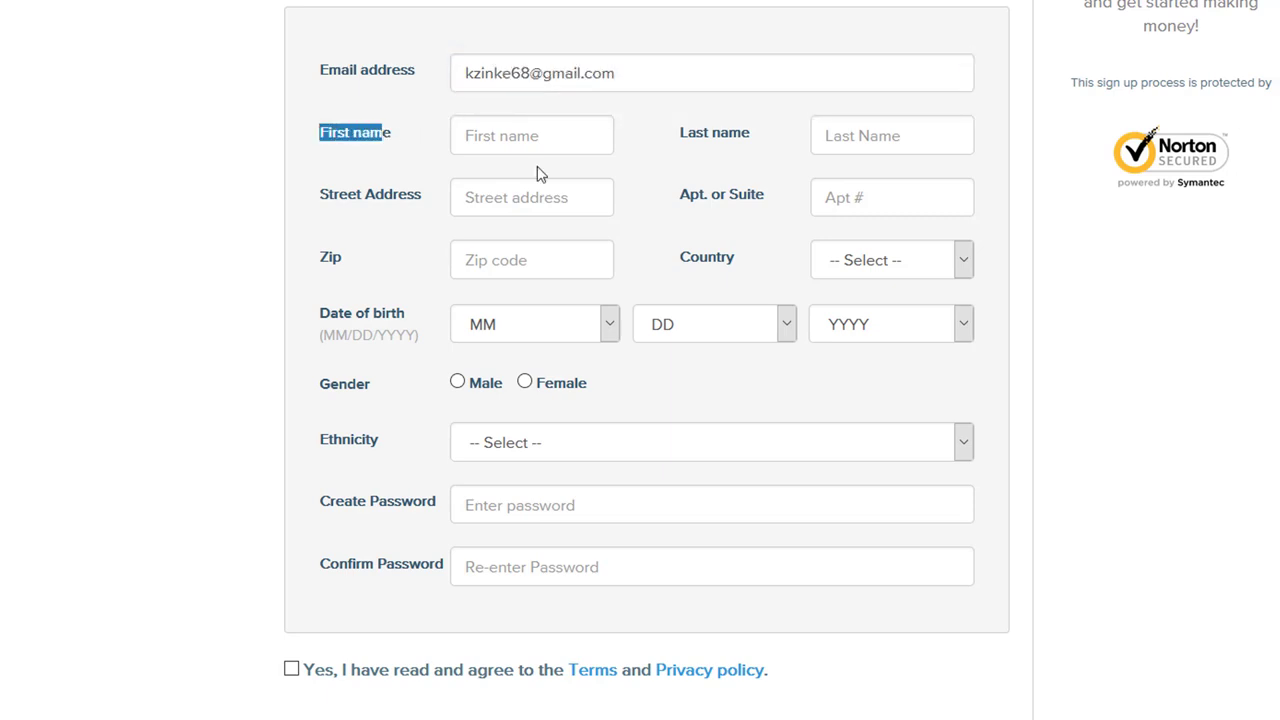
left_click_drag(679, 132, 750, 134)
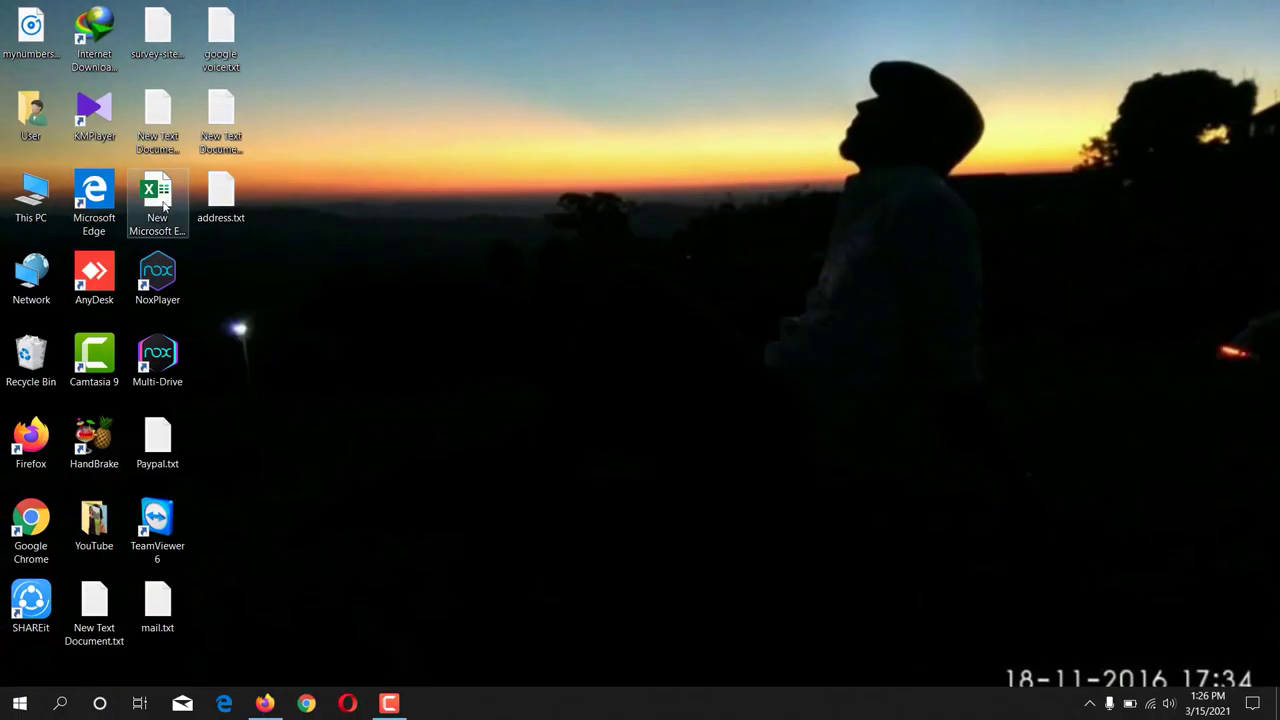
double_click(158, 113)
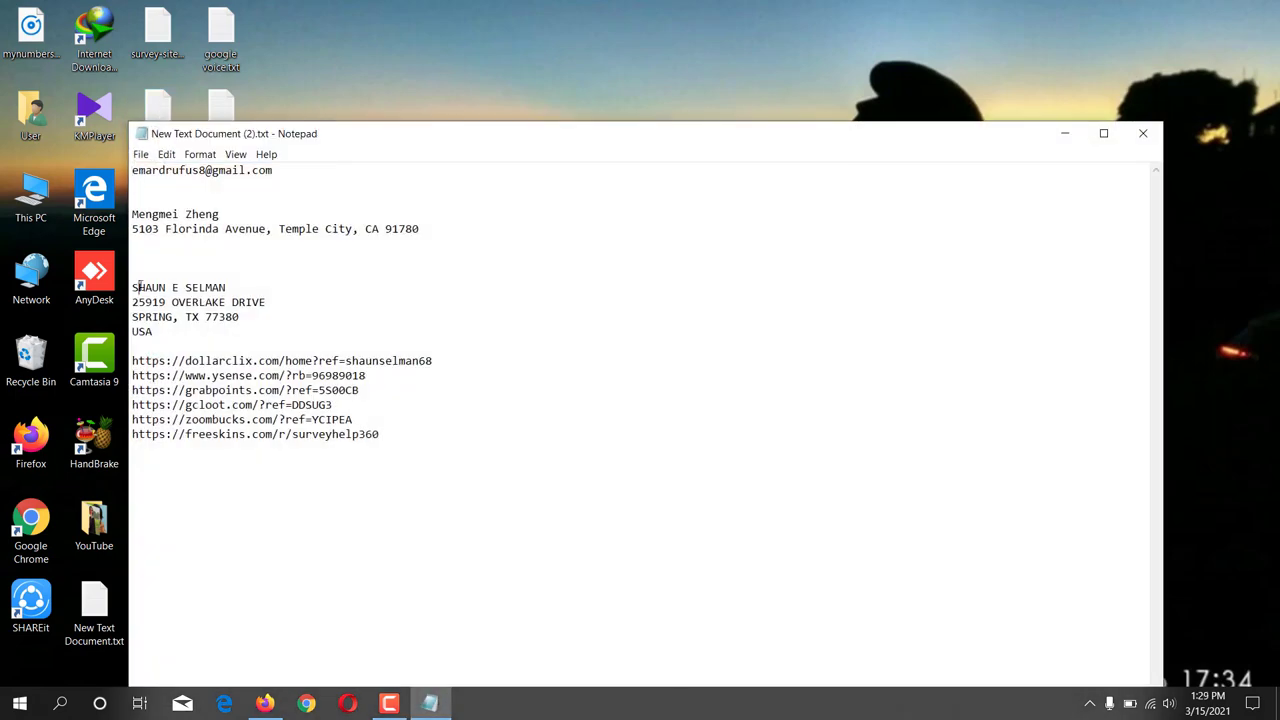
left_click_drag(131, 287, 226, 288)
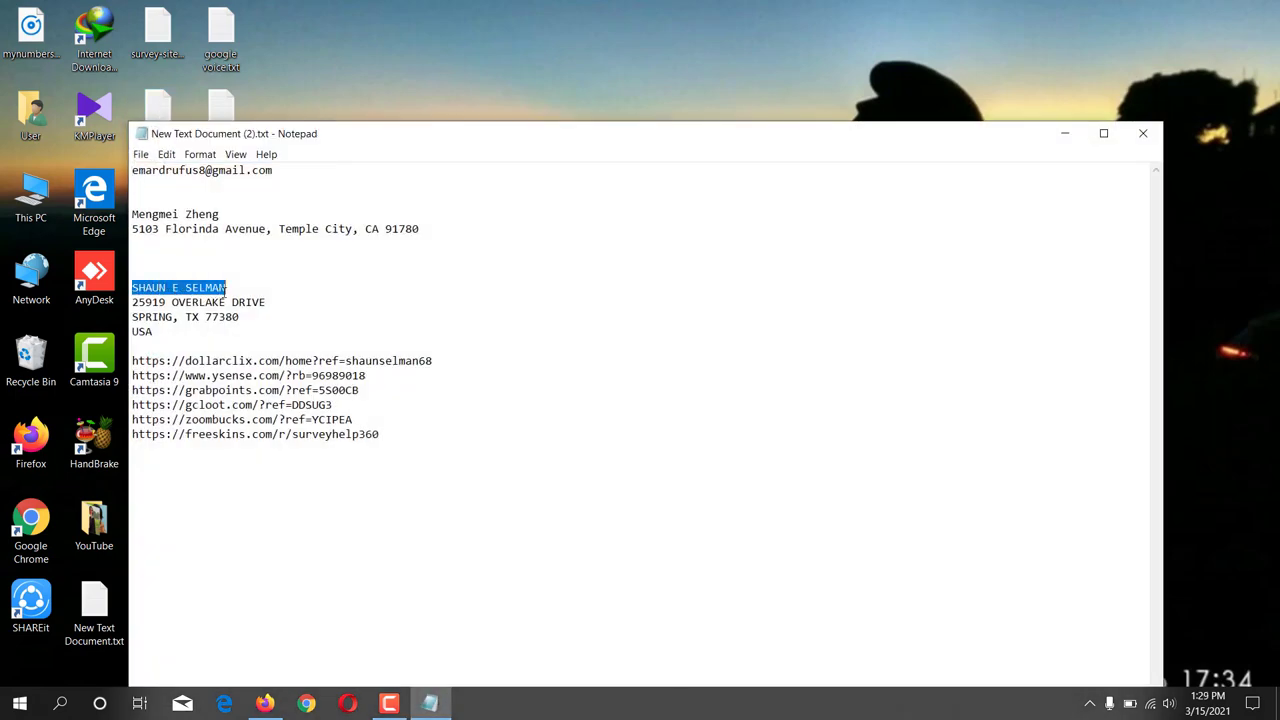
right_click(224, 289)
left_click(251, 338)
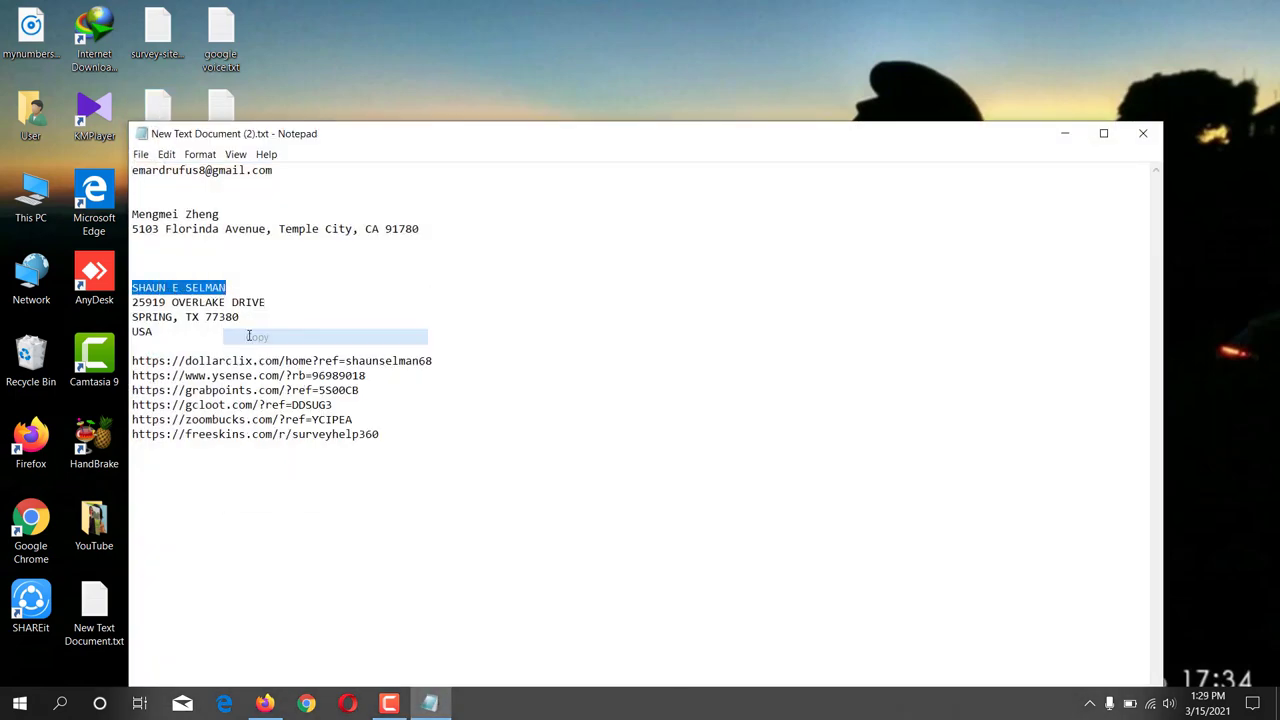
- Switch back to Firefox and paste the copied full name into the form's First name field
left_click(265, 704)
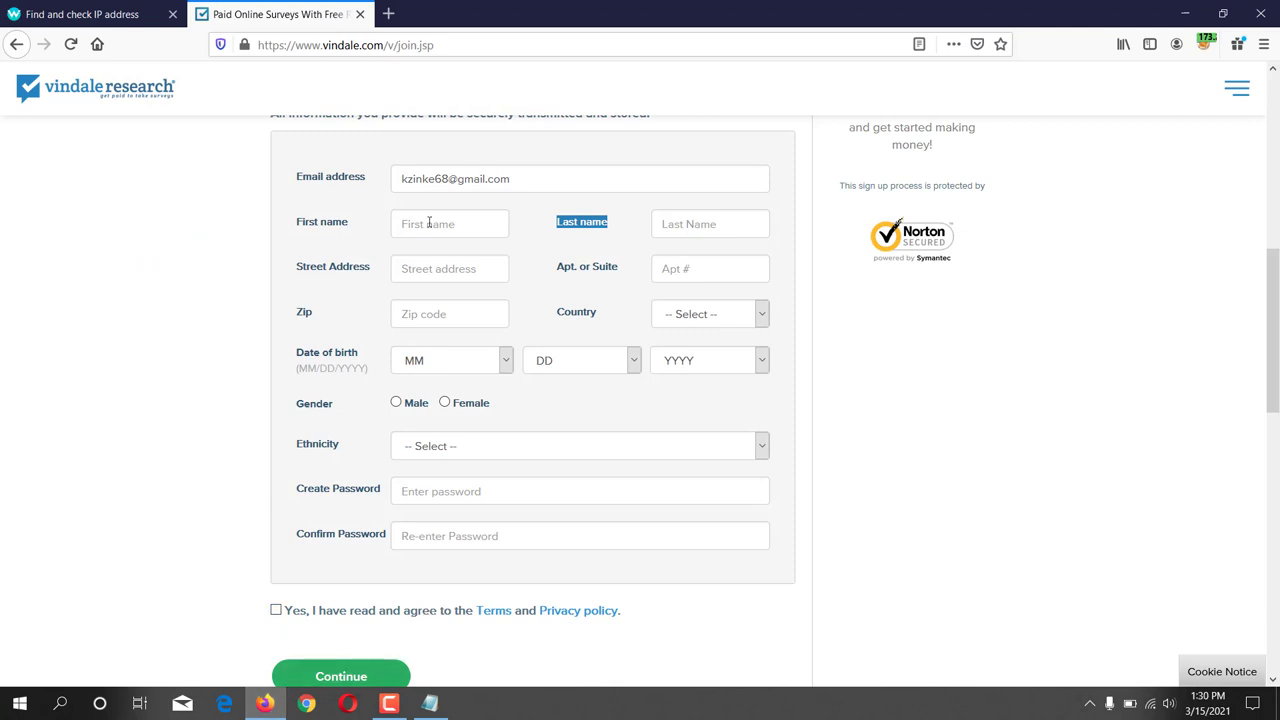
left_click(429, 223)
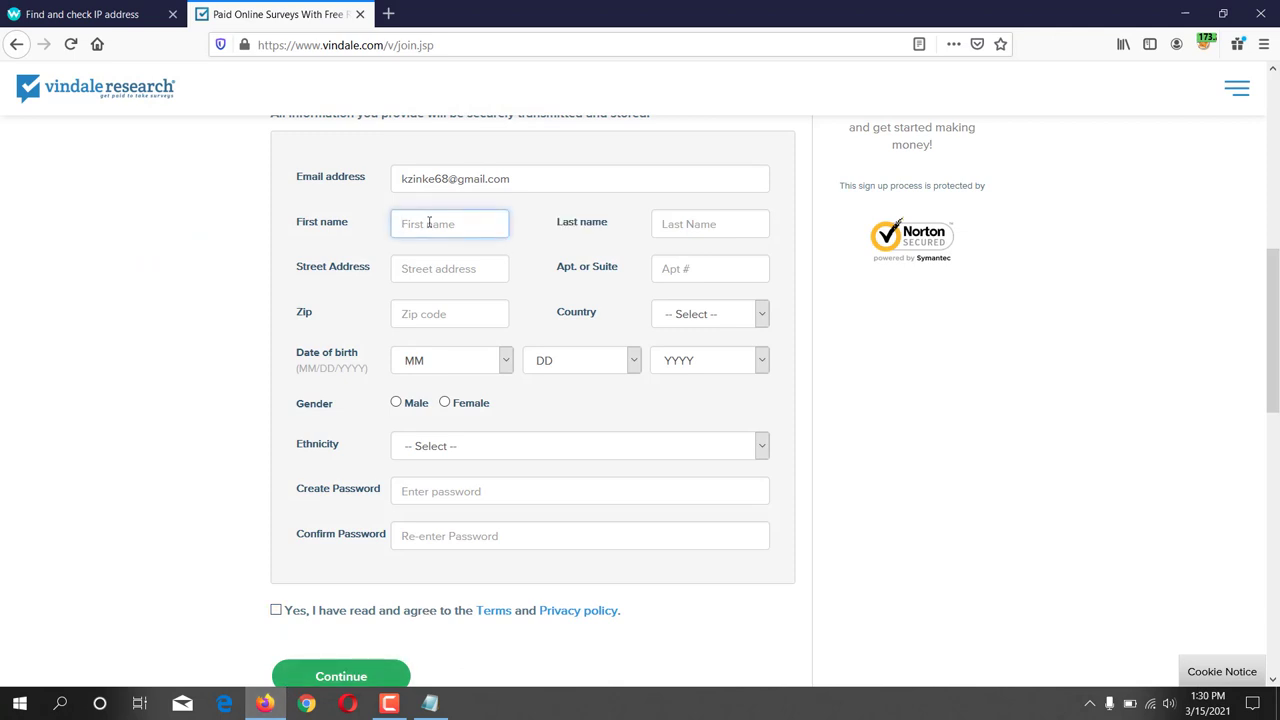
key("ctrl+v")
- Cut the surname out of the First name field and paste it into the Last name field
double_click(476, 223)
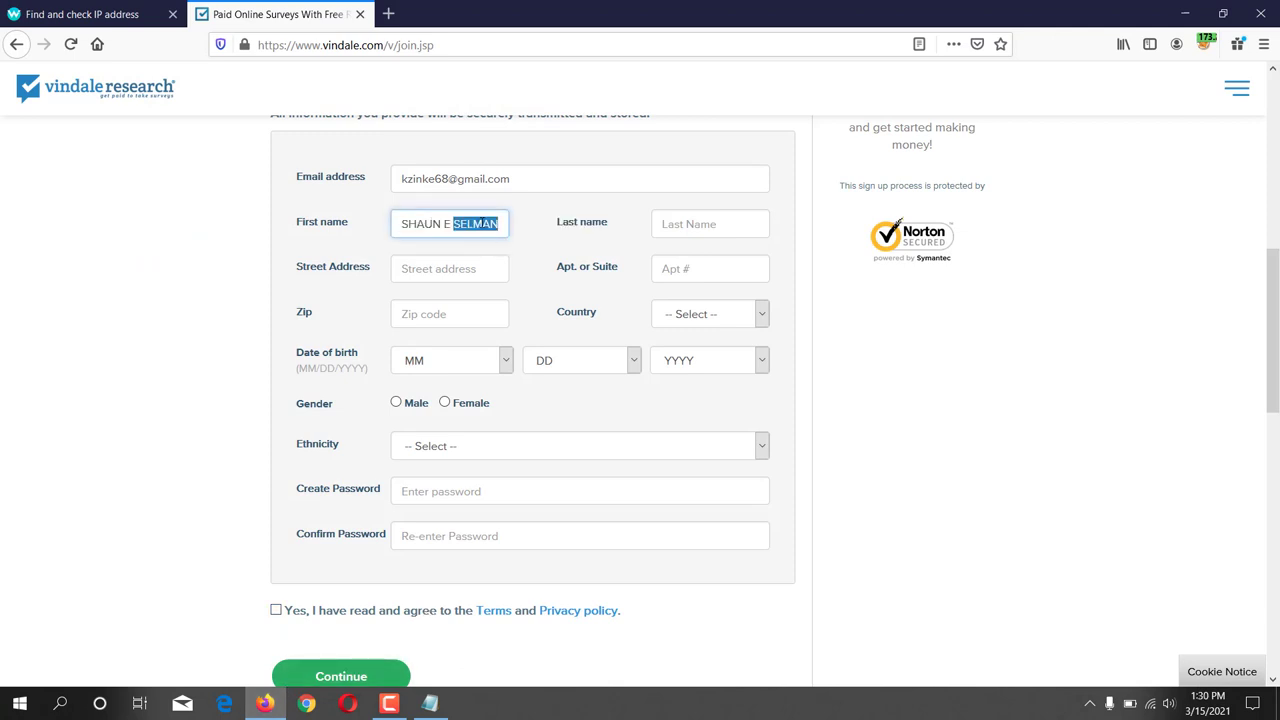
right_click(476, 223)
left_click(509, 251)
left_click(690, 224)
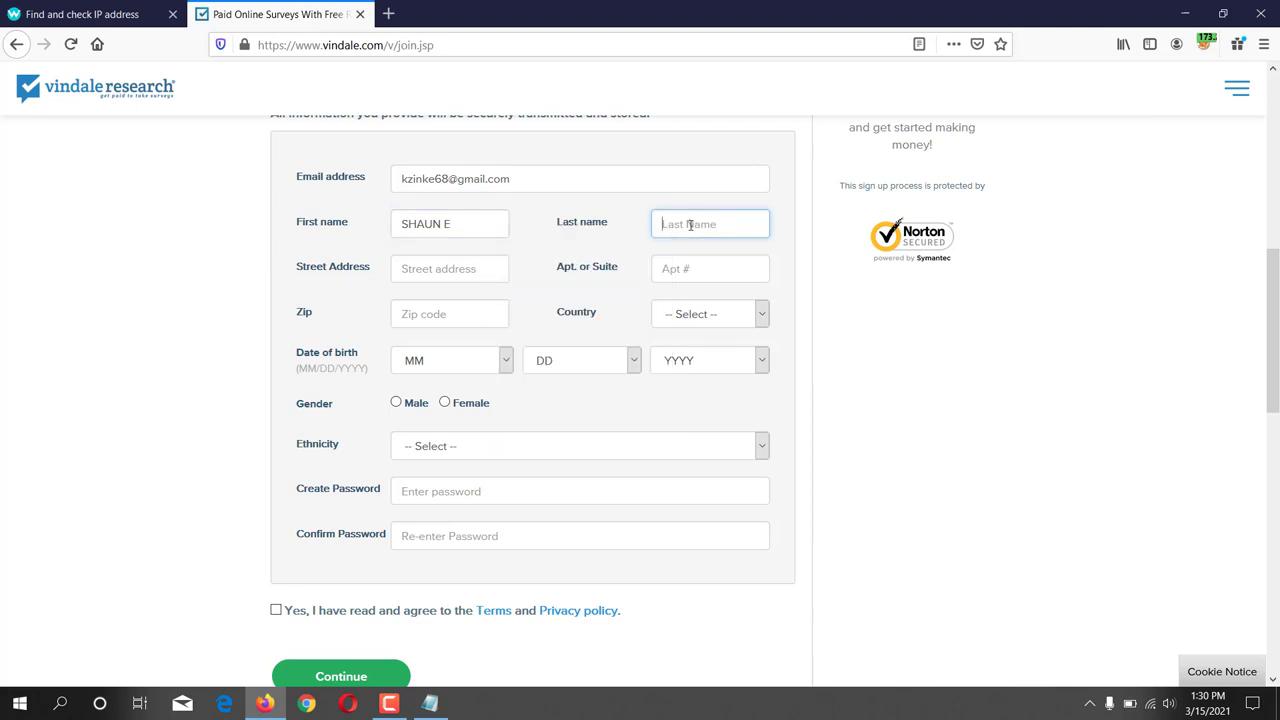
key("ctrl+v")
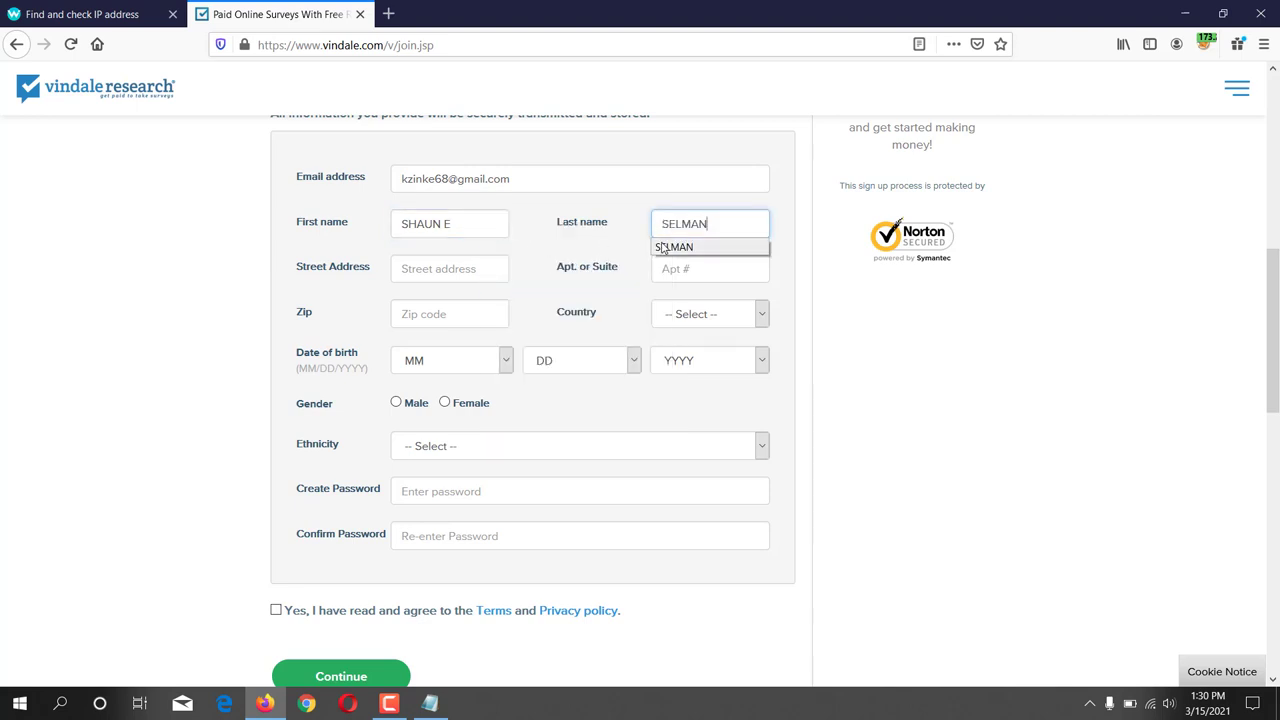
- Delete the middle initial from the First name field
left_click(485, 225)
key("BackSpace")
key("BackSpace")
key("BackSpace")
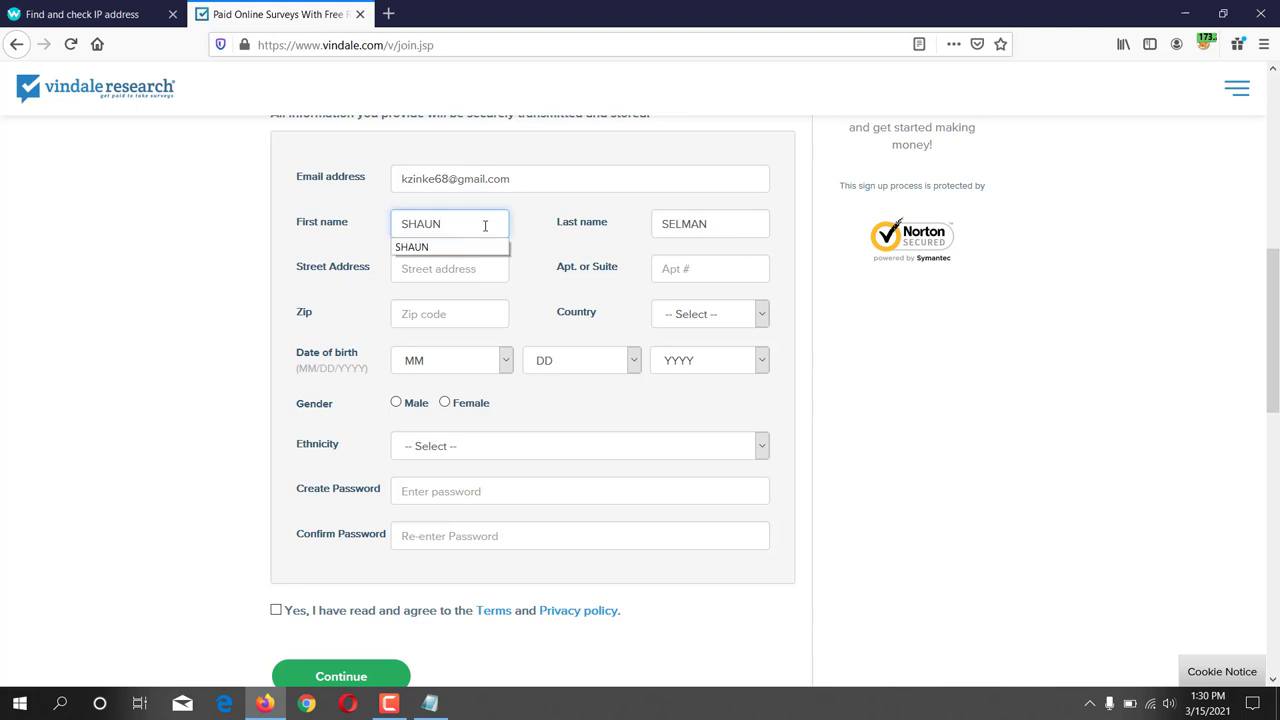
- Copy the street address line from the Notepad address block and paste it into the form's Street Address field in Firefox
left_click(240, 248)
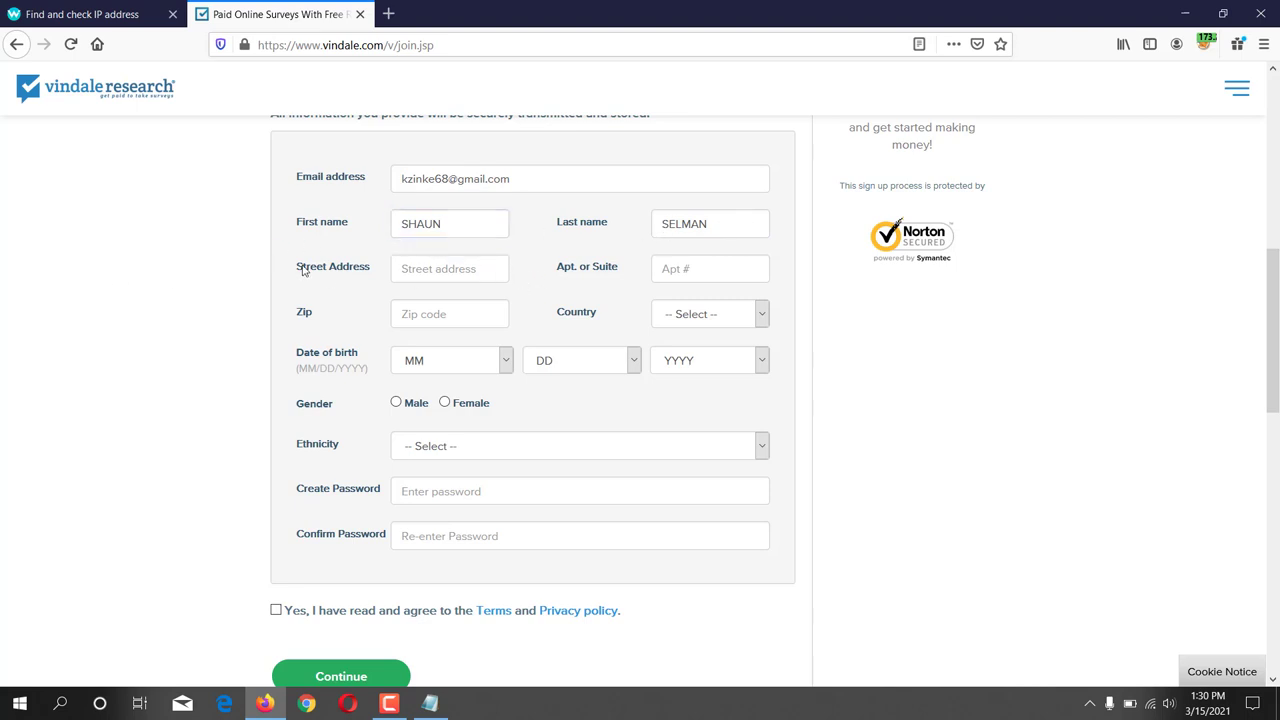
left_click_drag(302, 270, 378, 273)
left_click(430, 703)
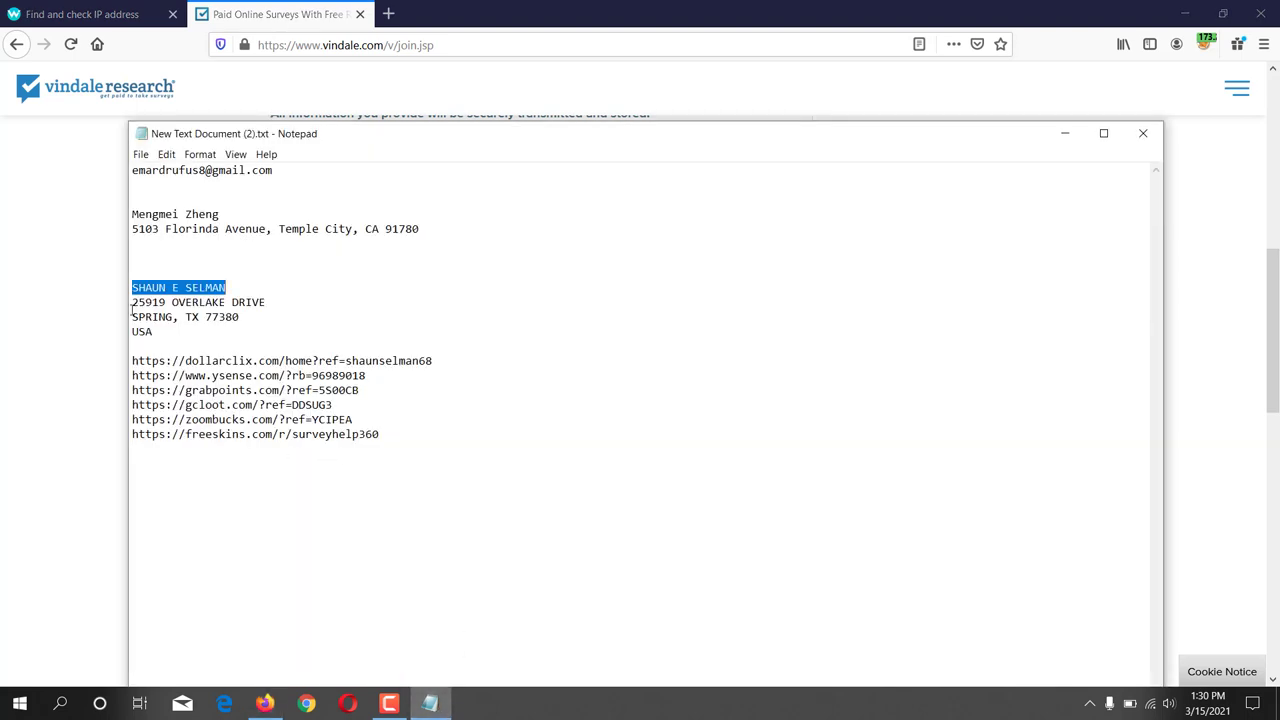
left_click_drag(132, 302, 269, 302)
right_click(246, 302)
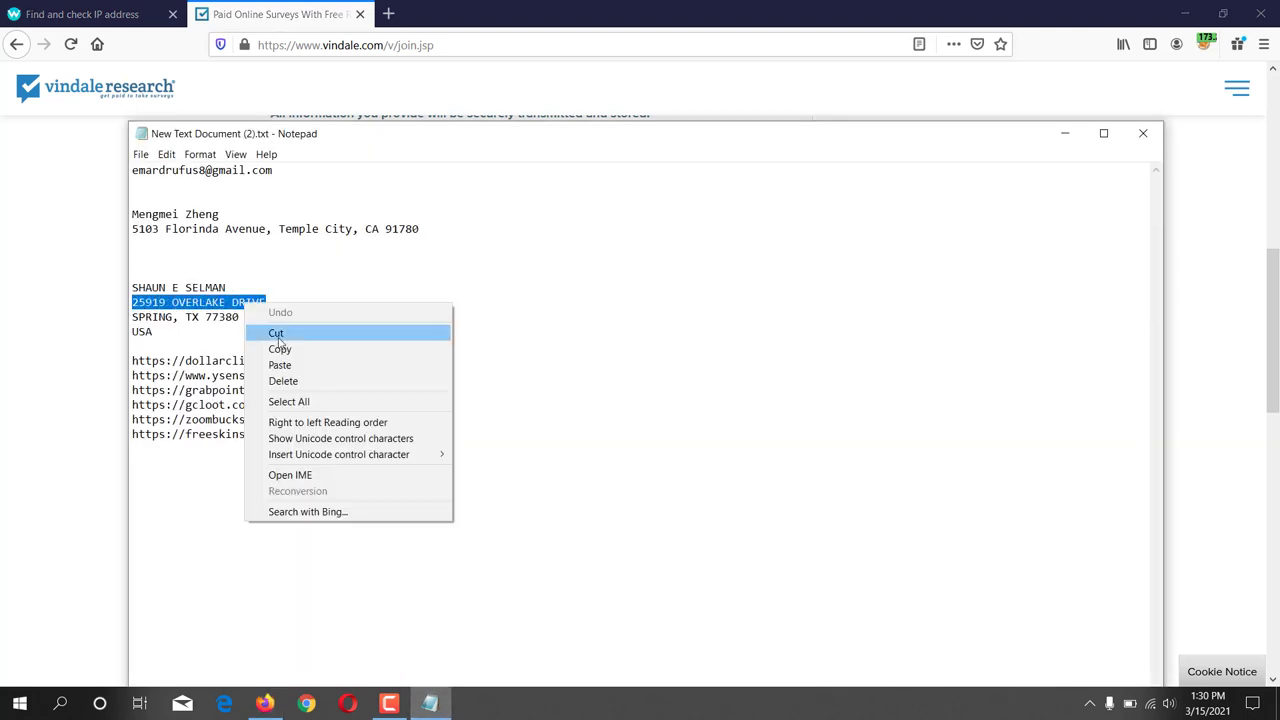
left_click(279, 349)
left_click(14, 346)
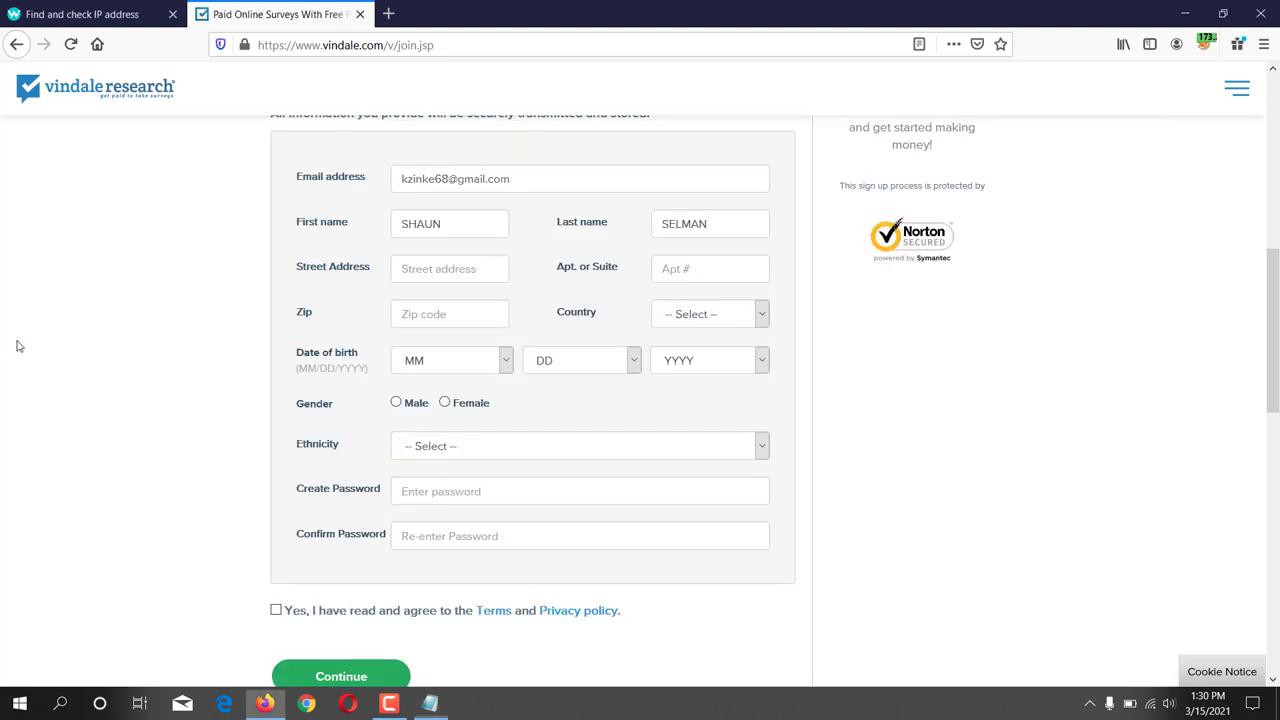
left_click(437, 268)
key("ctrl+v")
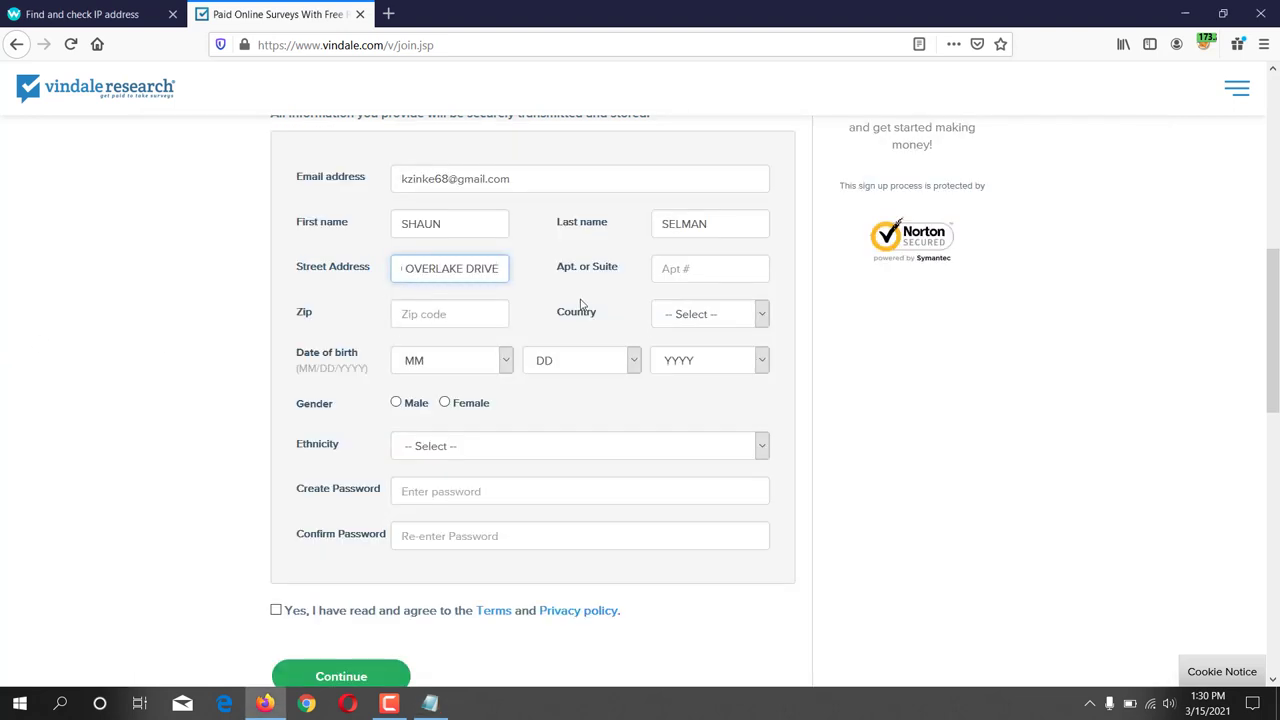
- Copy the zip code from the same Notepad address block and paste it into the form's Zip field in Firefox
left_click_drag(558, 272, 618, 277)
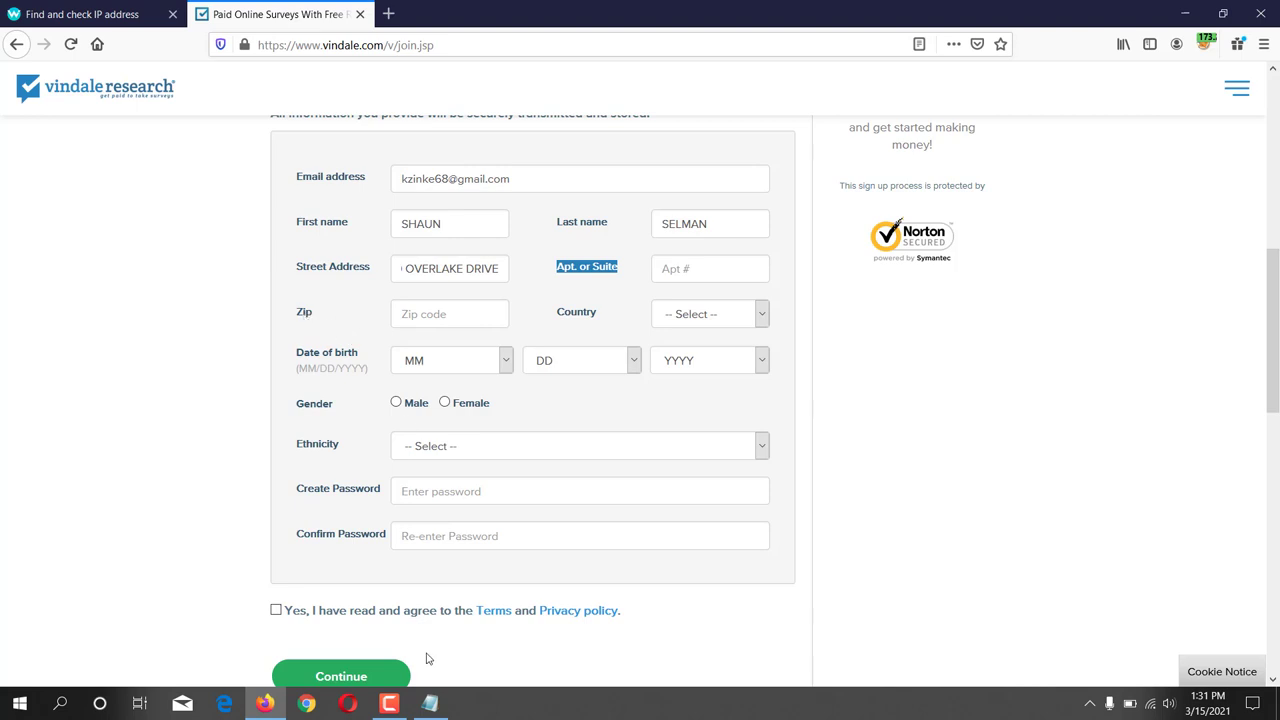
left_click(445, 706)
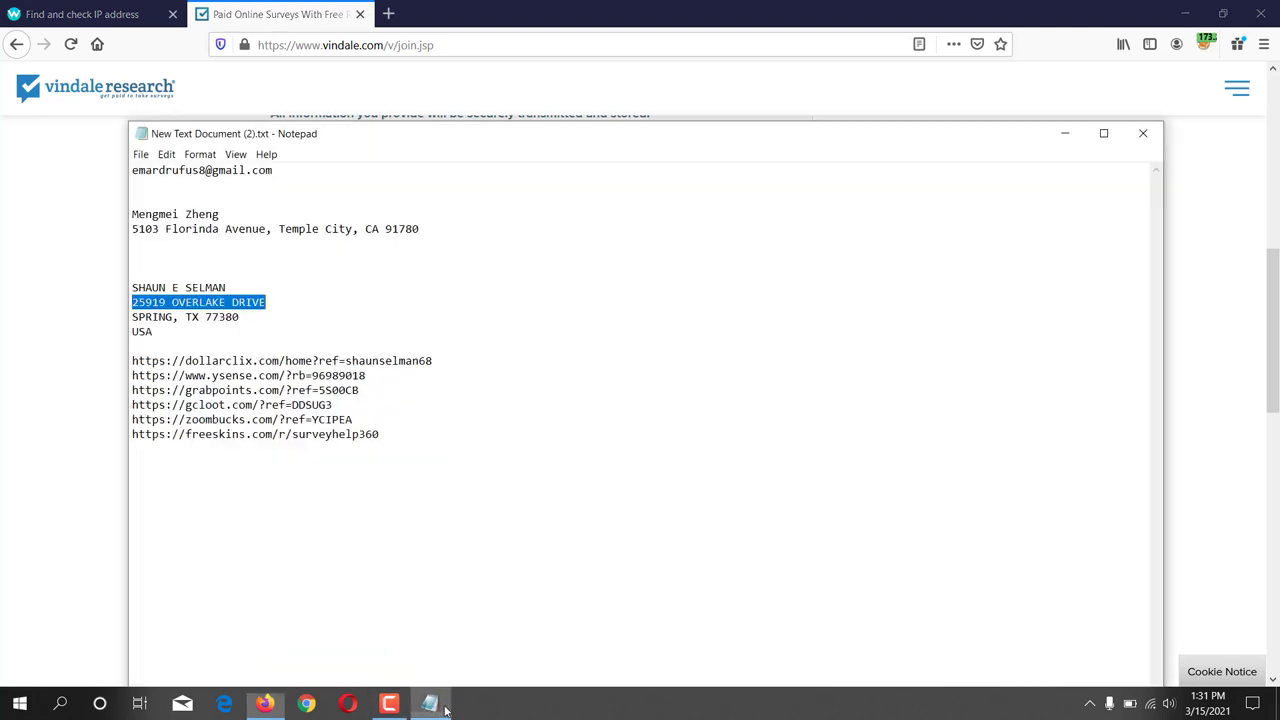
double_click(222, 317)
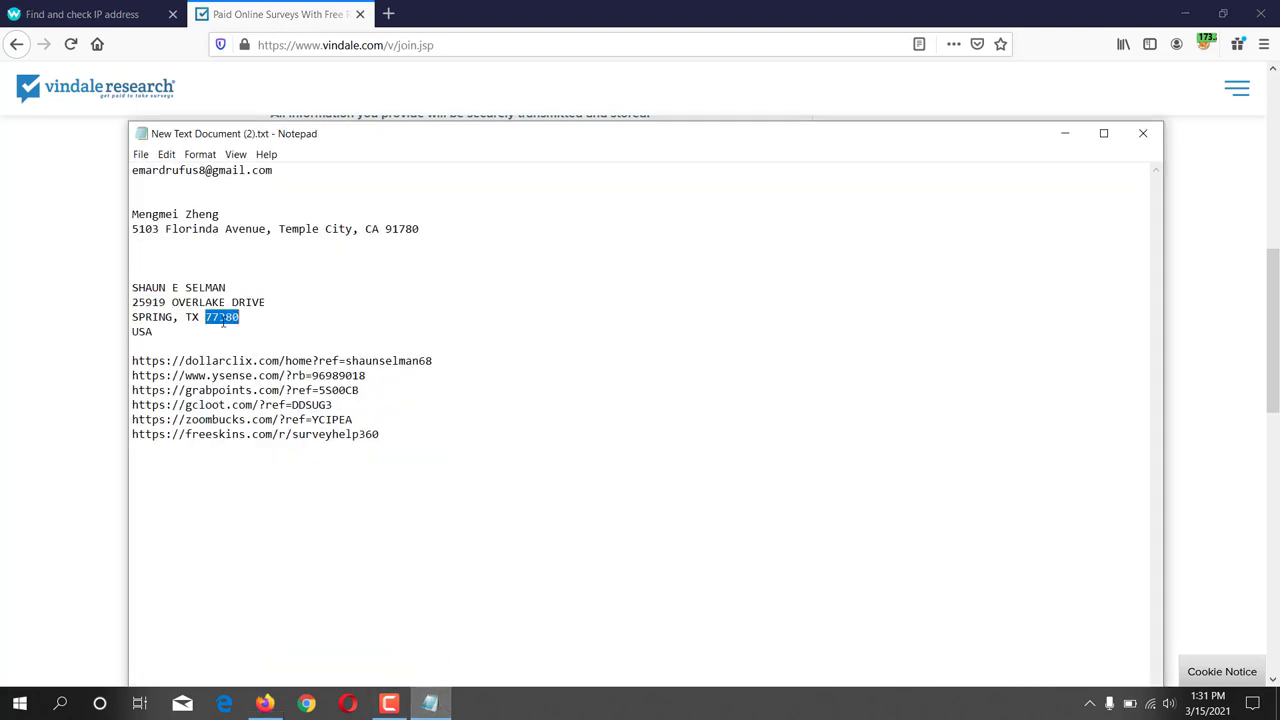
right_click(224, 321)
left_click(250, 367)
key("alt+Tab")
left_click(418, 316)
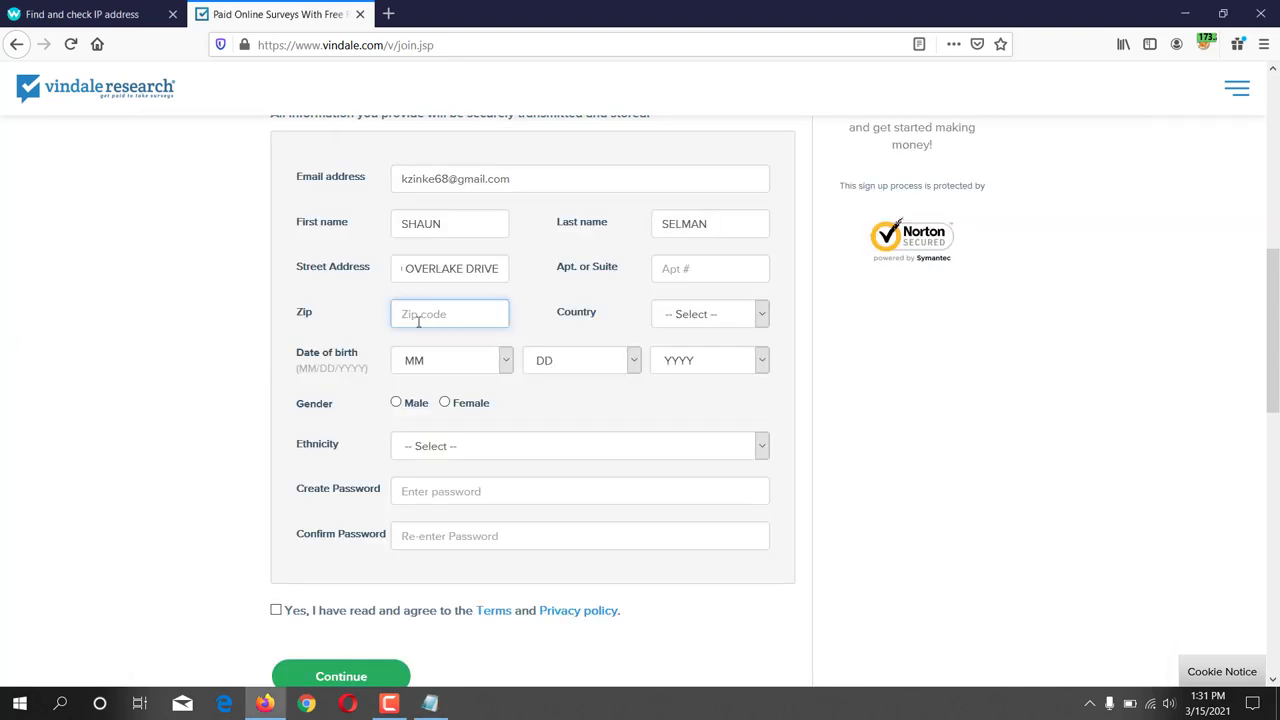
key("ctrl+v")
key("Tab")
- Set the form's country to United States
left_click(722, 318)
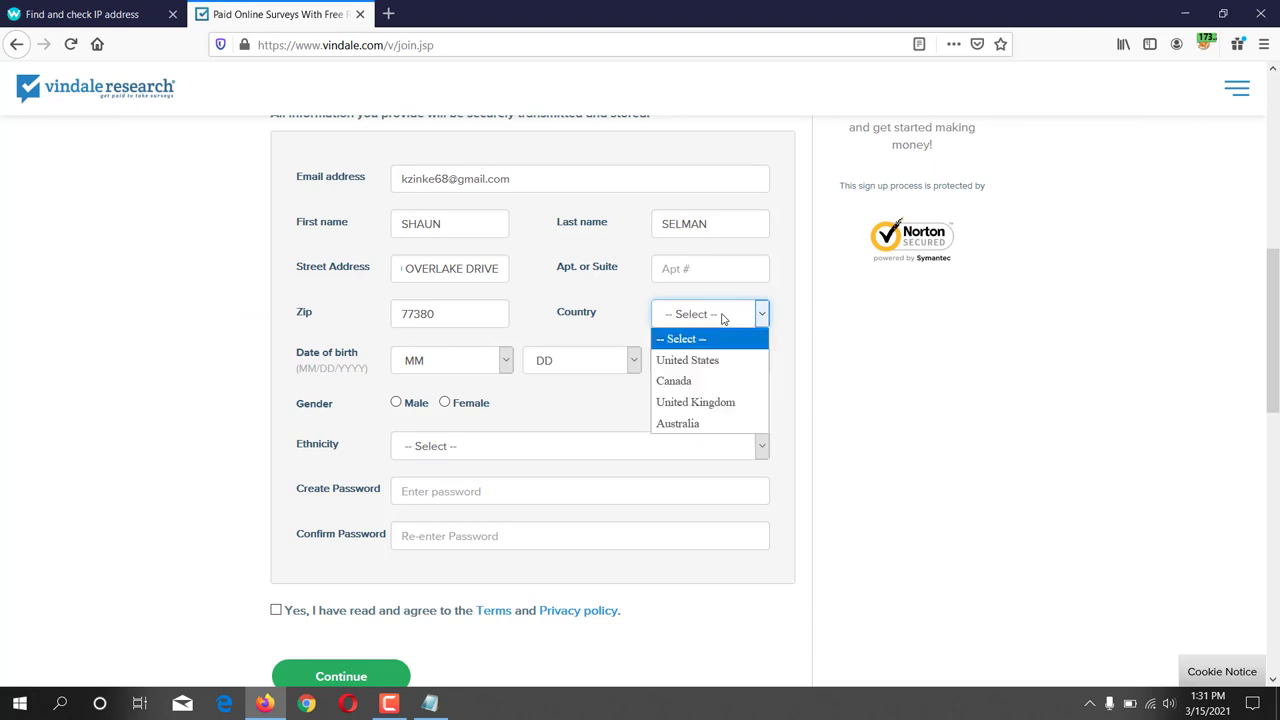
key("Down")
left_click(707, 366)
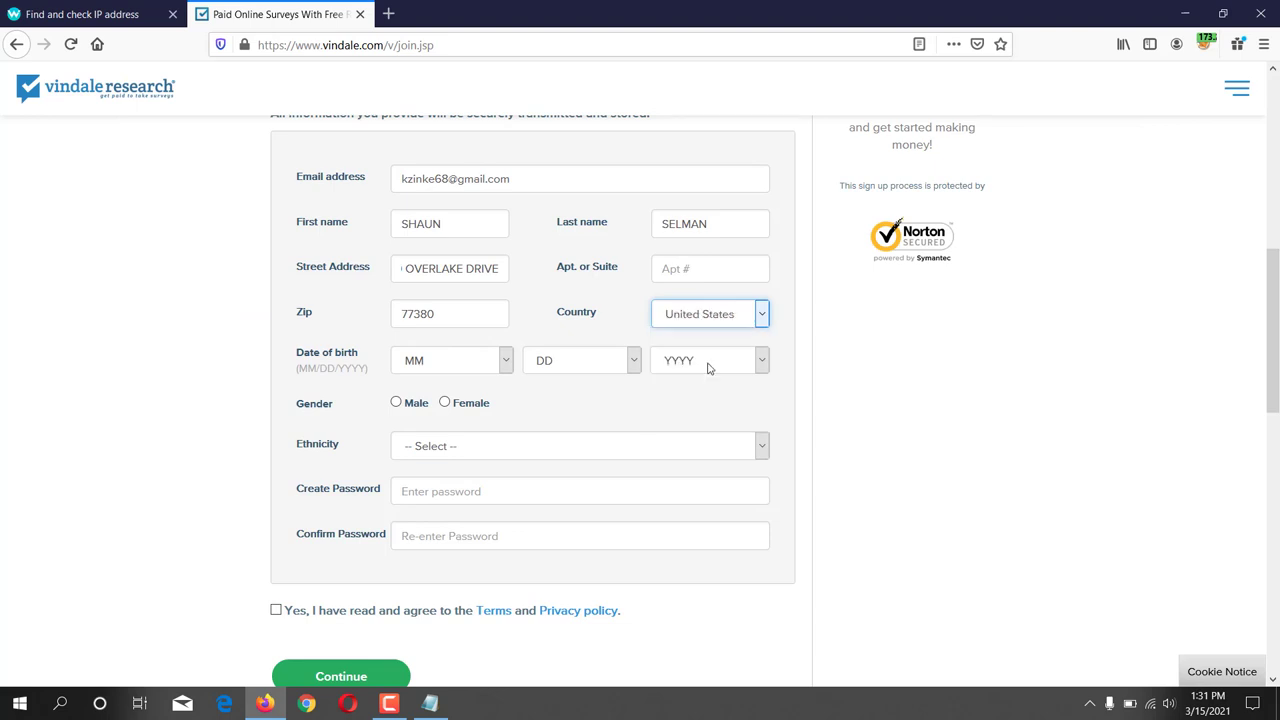
- Fill in the account holder's date of birth by choosing the month, day and year
left_click(435, 371)
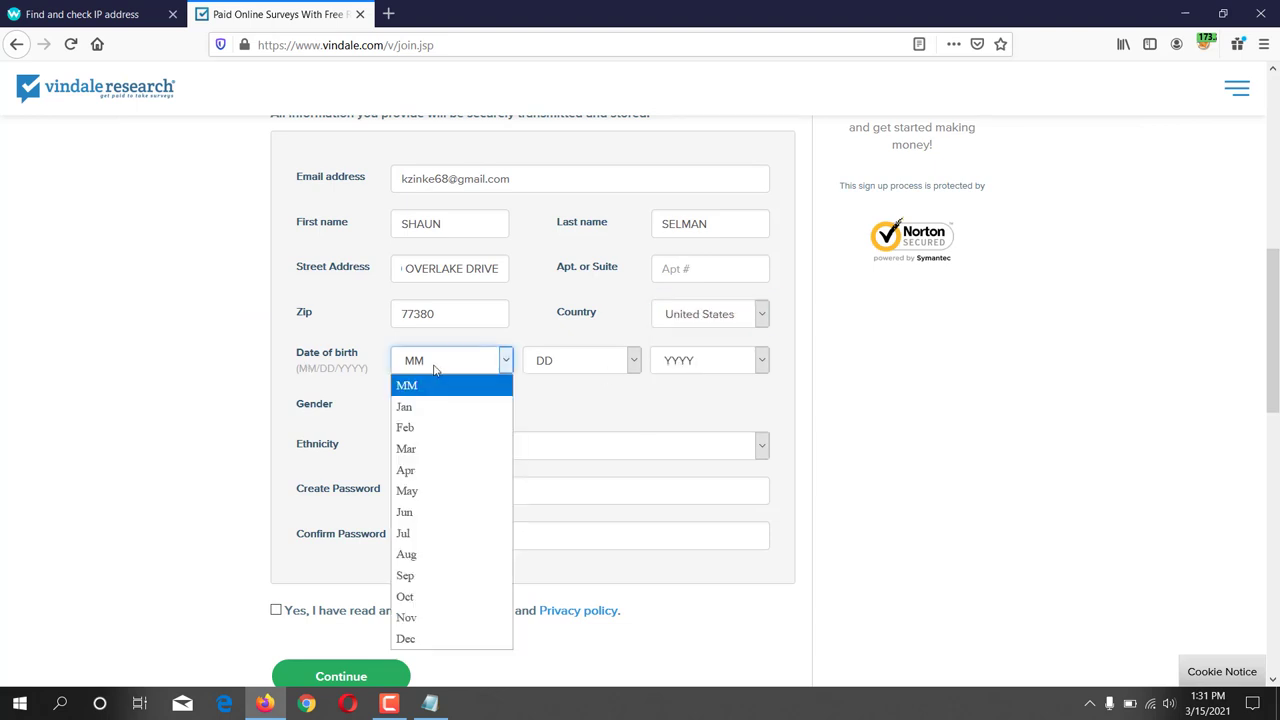
left_click(423, 470)
left_click(583, 361)
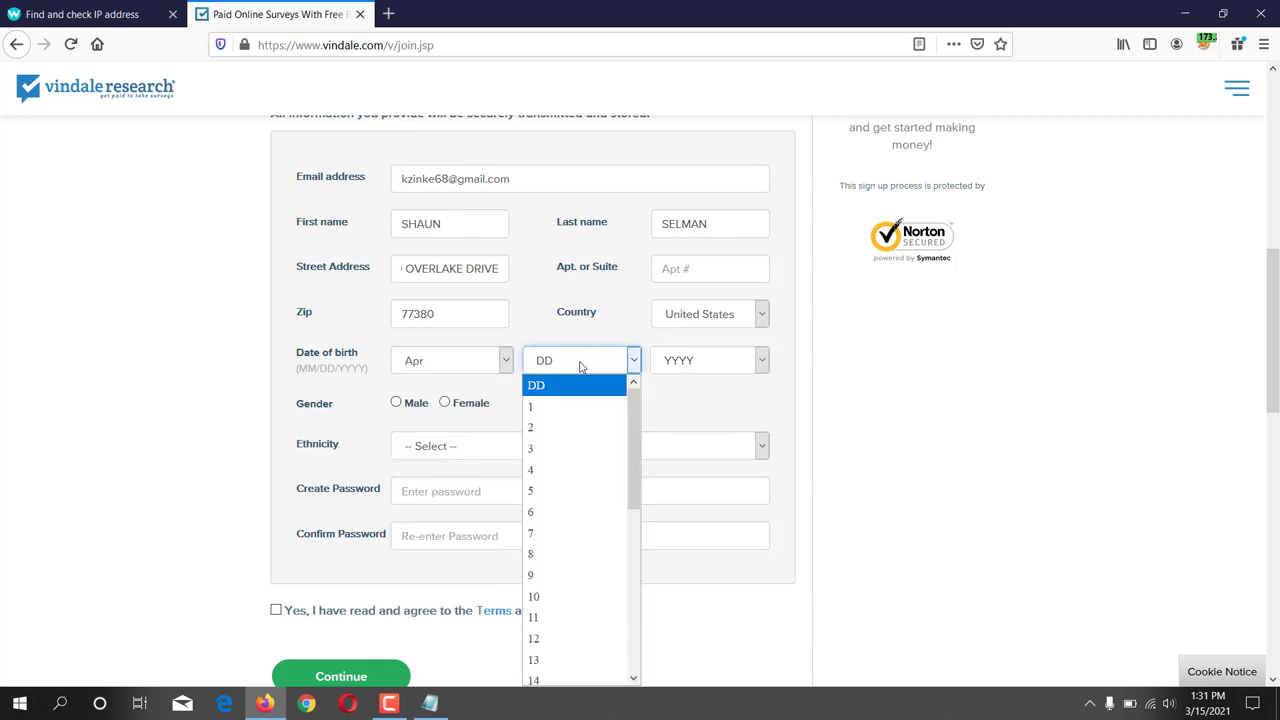
scroll(586, 448, "down", 5)
left_click(588, 508)
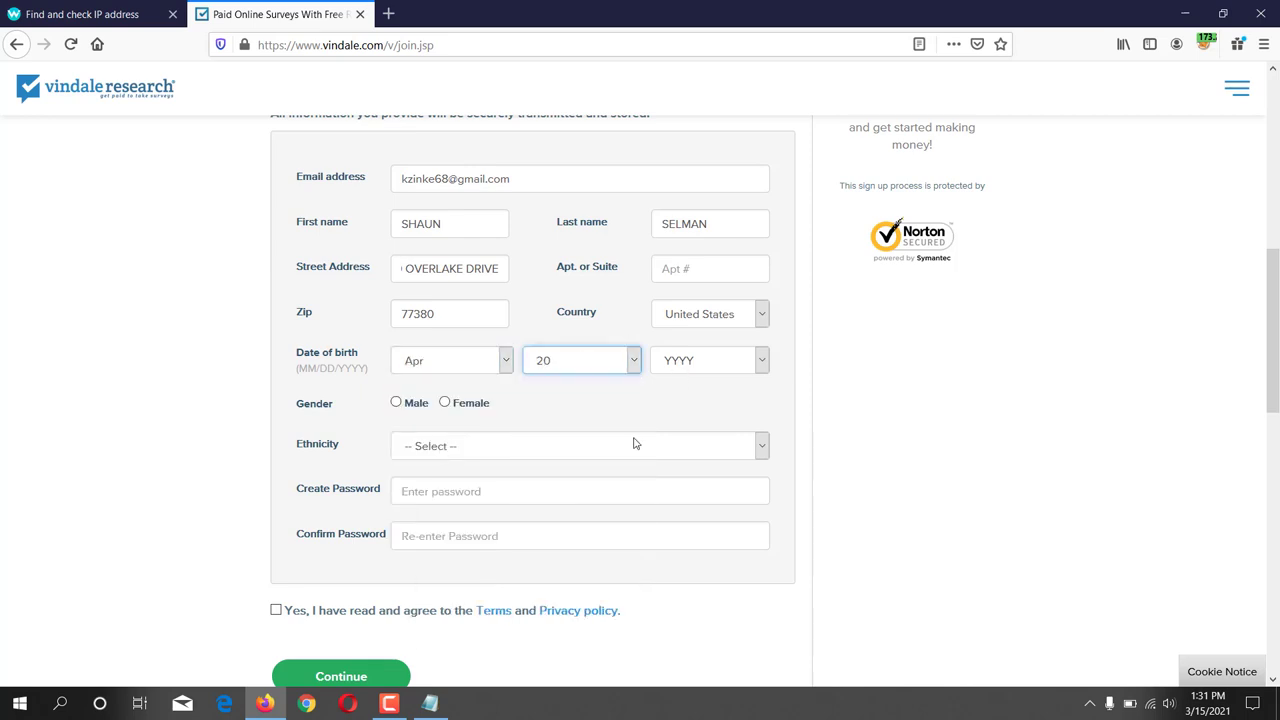
left_click(710, 368)
scroll(680, 600, "down", 10)
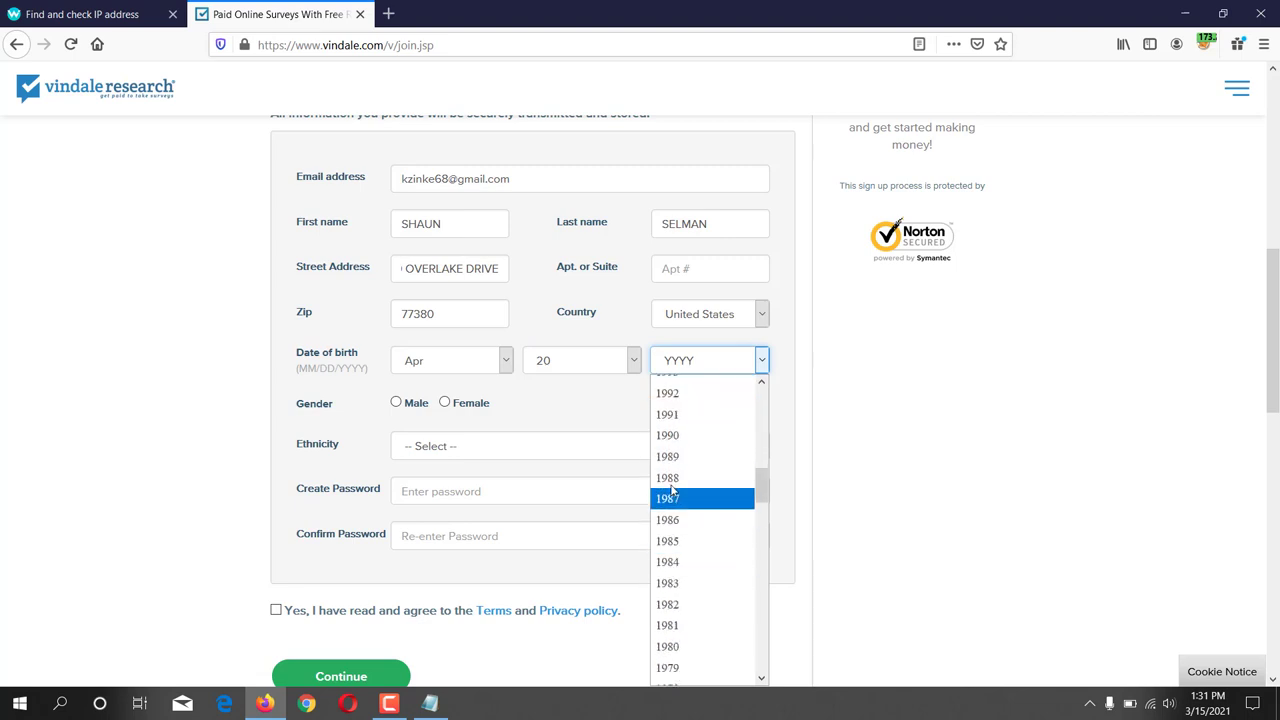
left_click(690, 646)
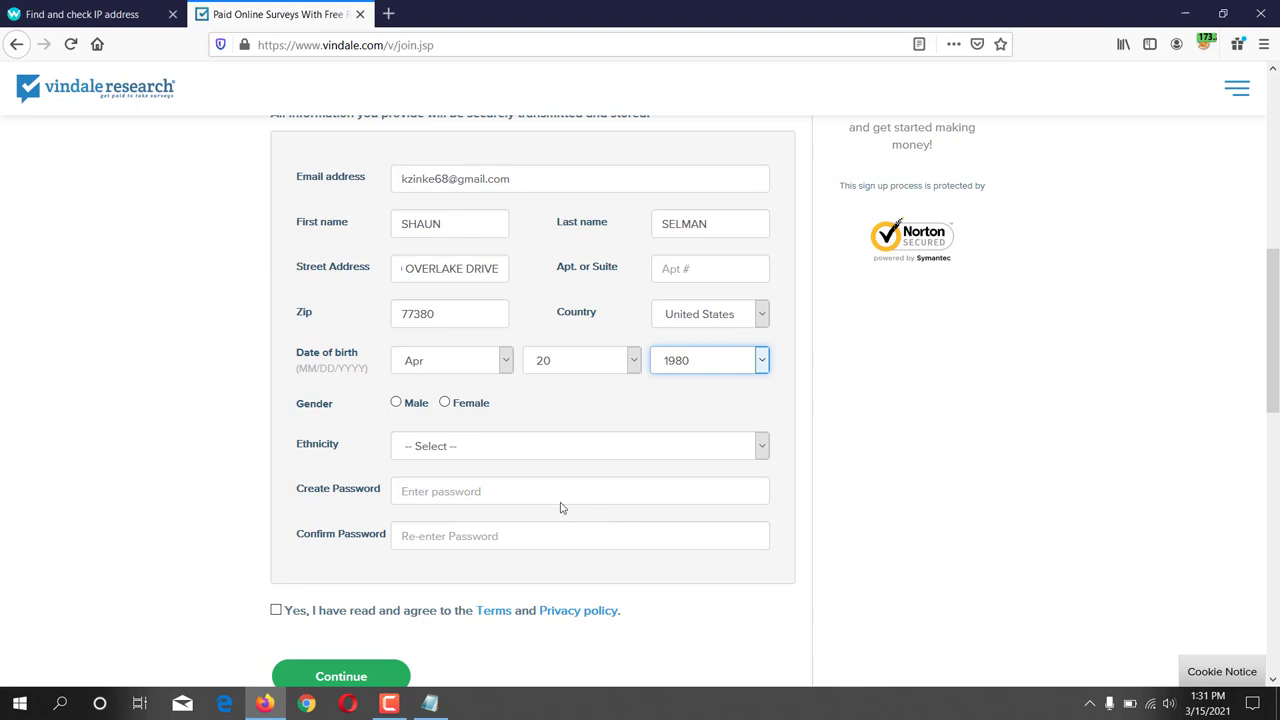
- Set the gender to Male and the ethnicity to Caucasian/White
left_click(396, 403)
scroll(300, 465, "down", 1)
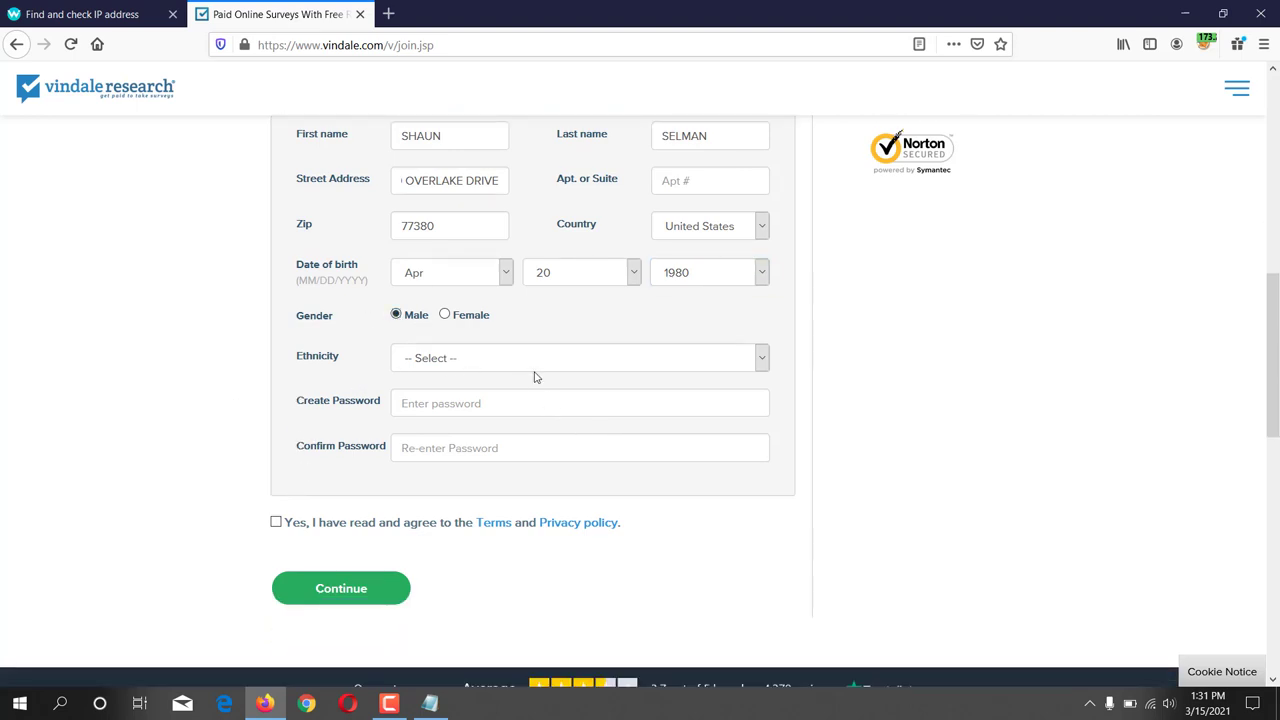
double_click(334, 358)
left_click(571, 360)
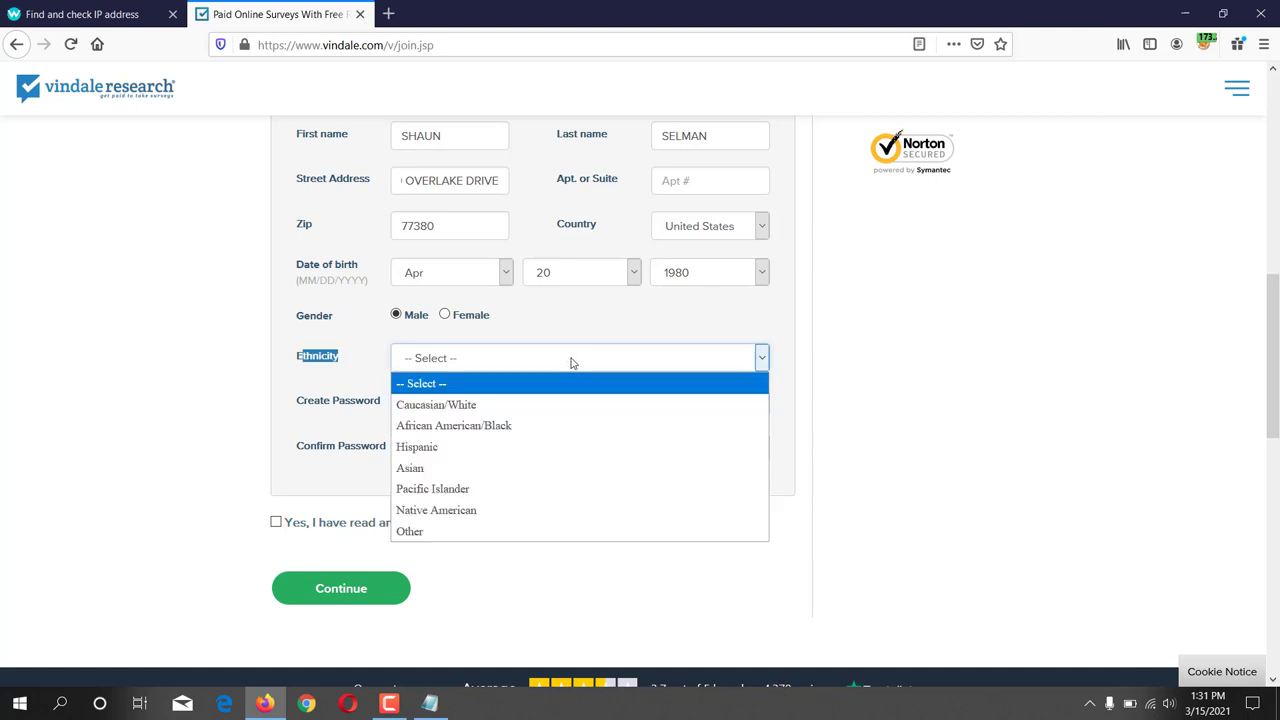
left_click(465, 405)
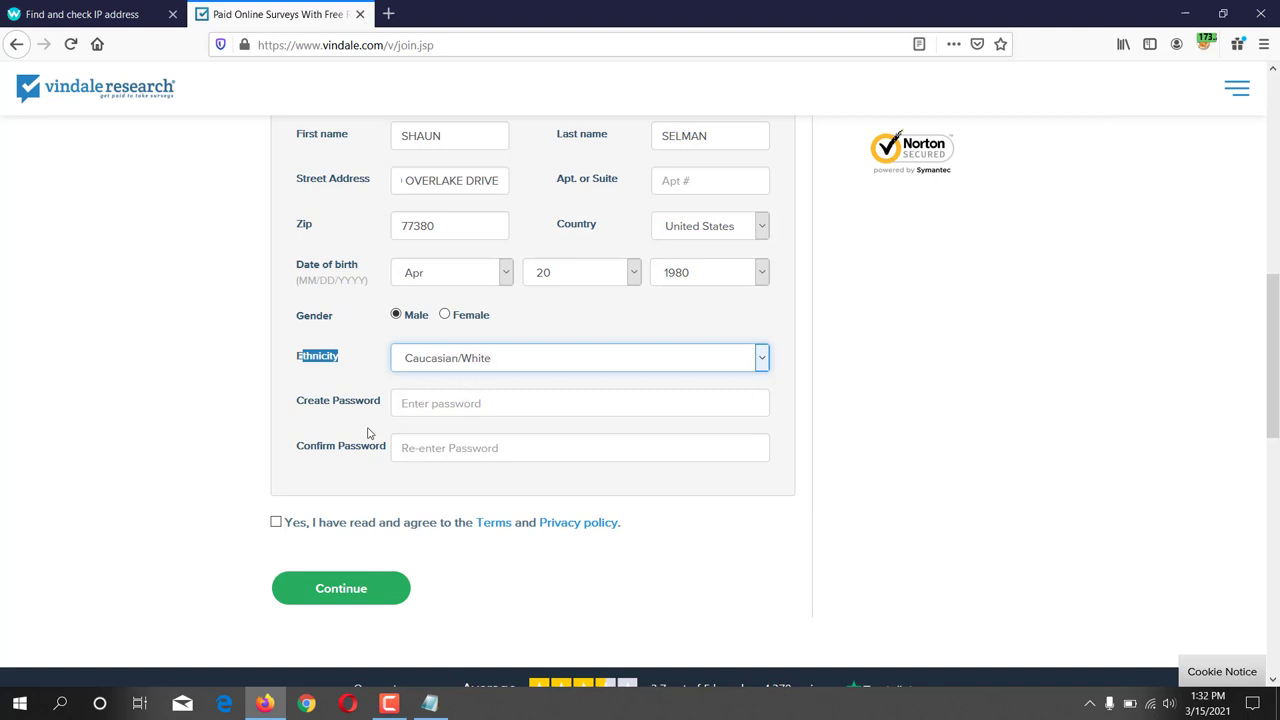
- Enter the account password in the Create Password field and repeat it in the Confirm Password field
left_click(449, 405)
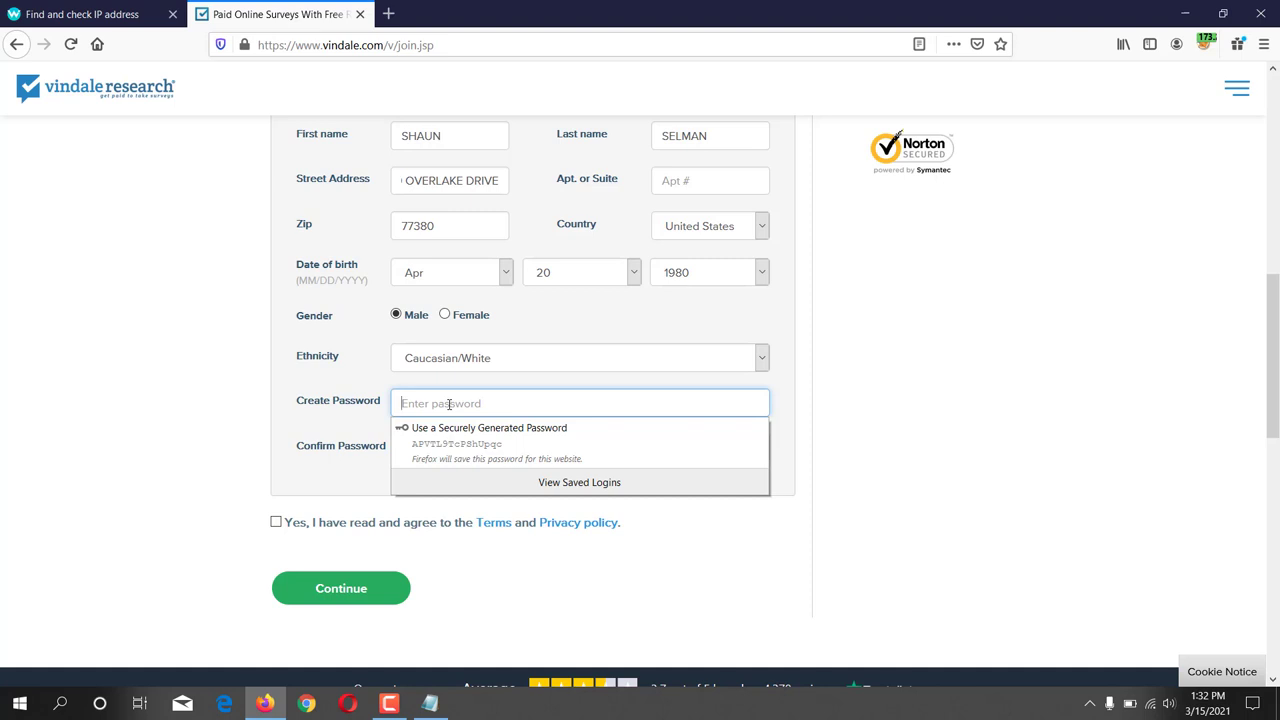
type("a")
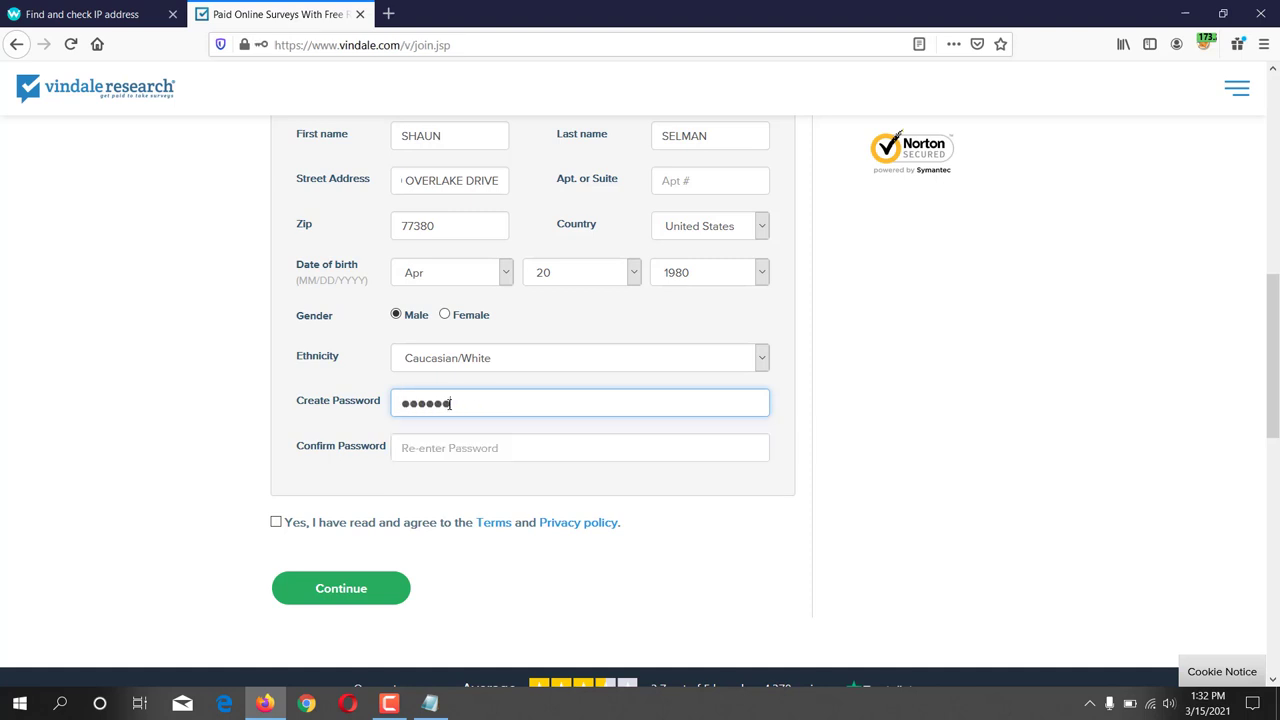
left_click(423, 454)
type("aa")
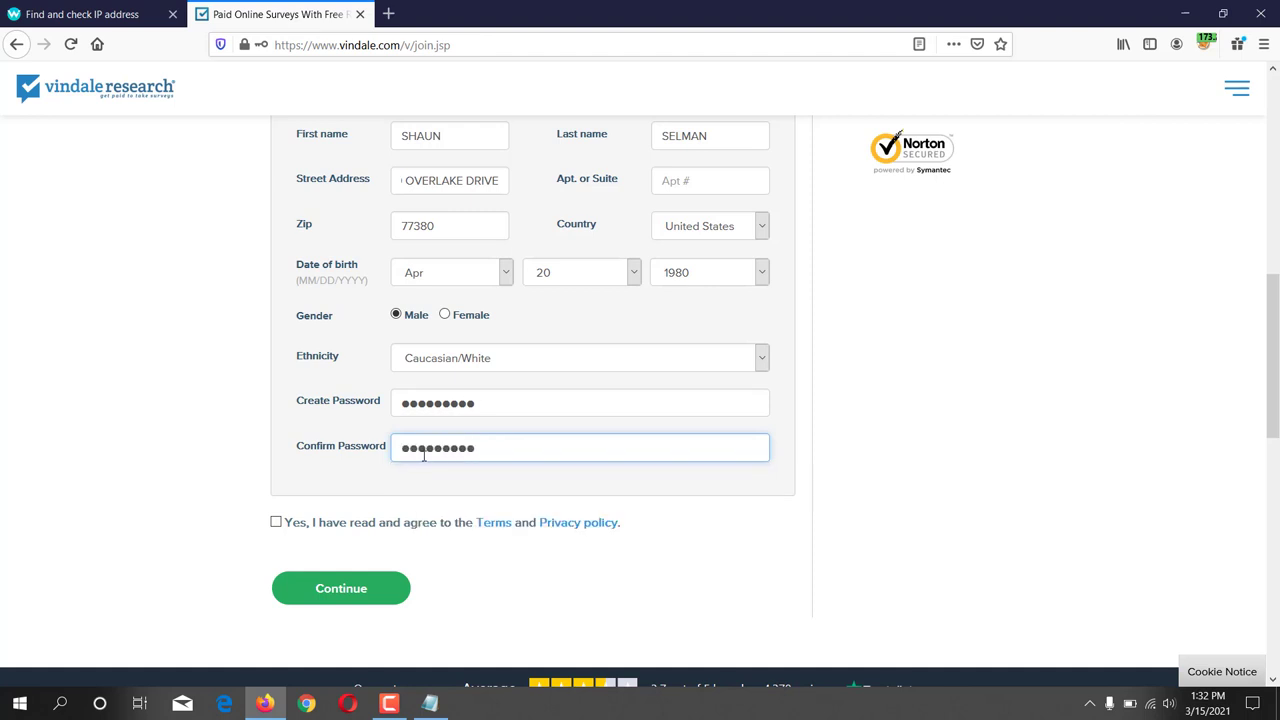
- Agree to the Terms and Privacy policy, submit the sign-up form and decline saving the login in Firefox
left_click(276, 522)
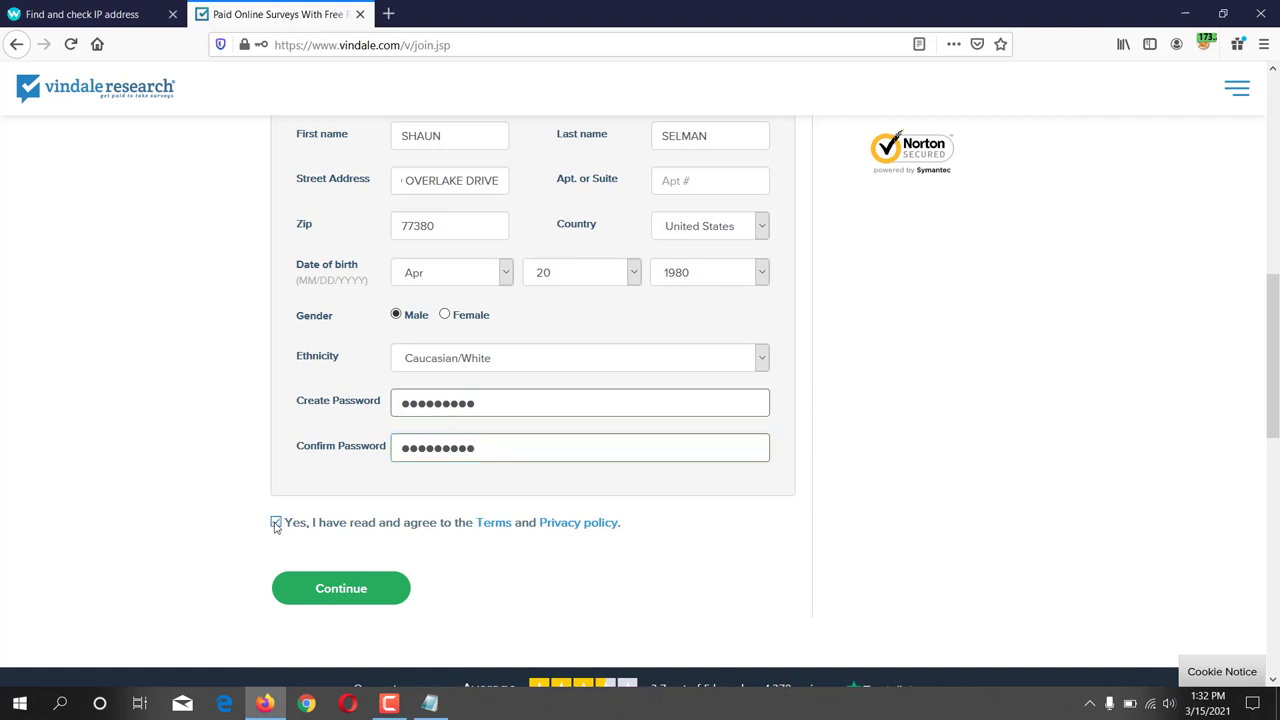
left_click(359, 589)
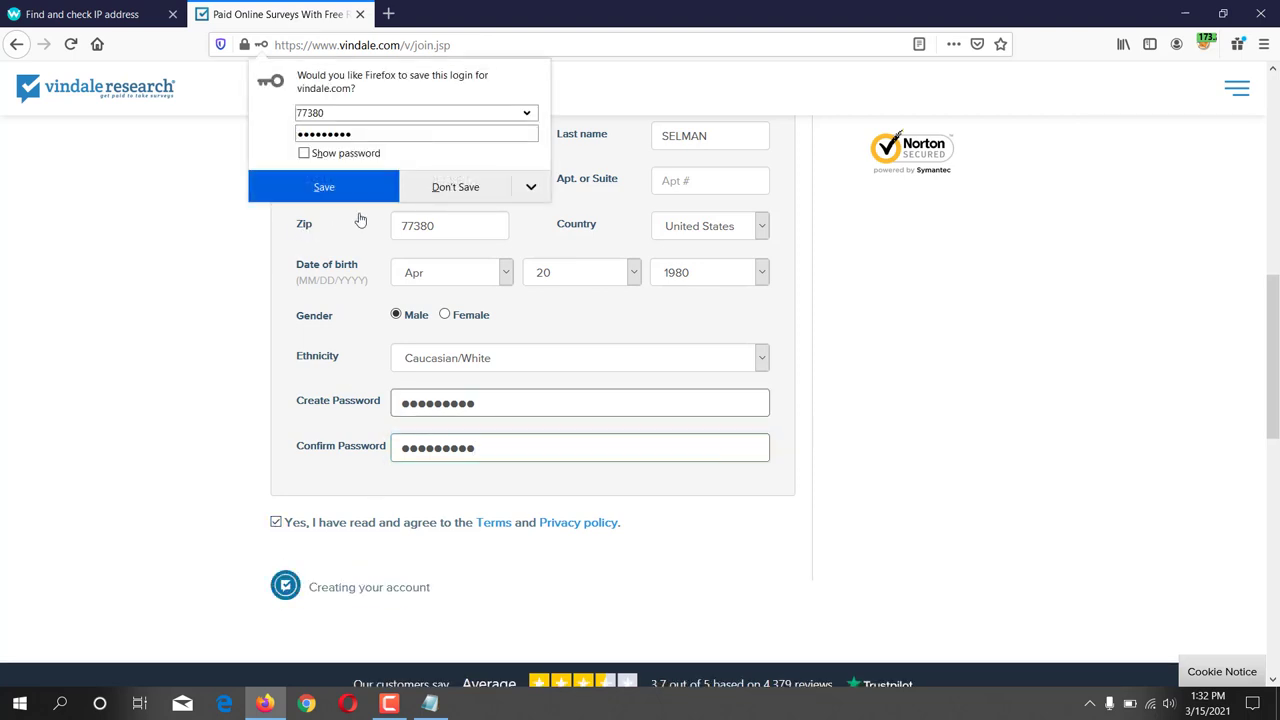
left_click(455, 187)
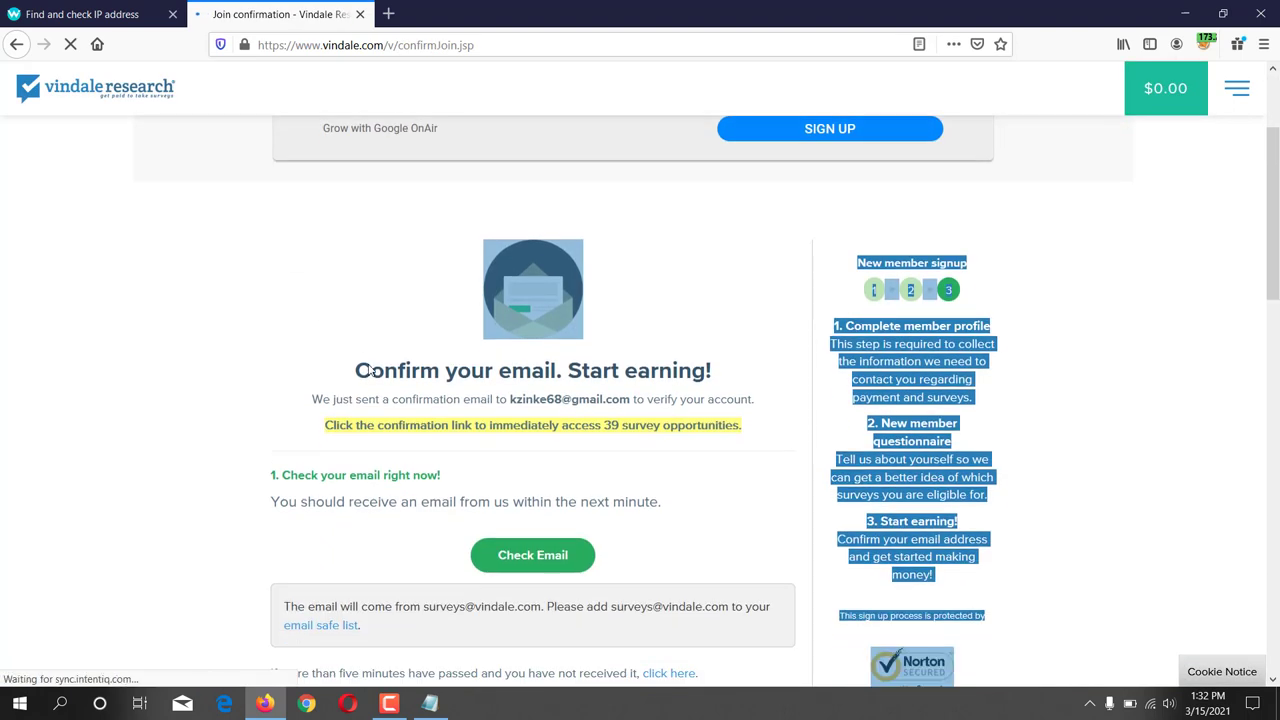
- Go to the Gmail inbox from the join confirmation page, open the Vindale Research subscription email and follow its confirmation link
left_click_drag(356, 371, 563, 372)
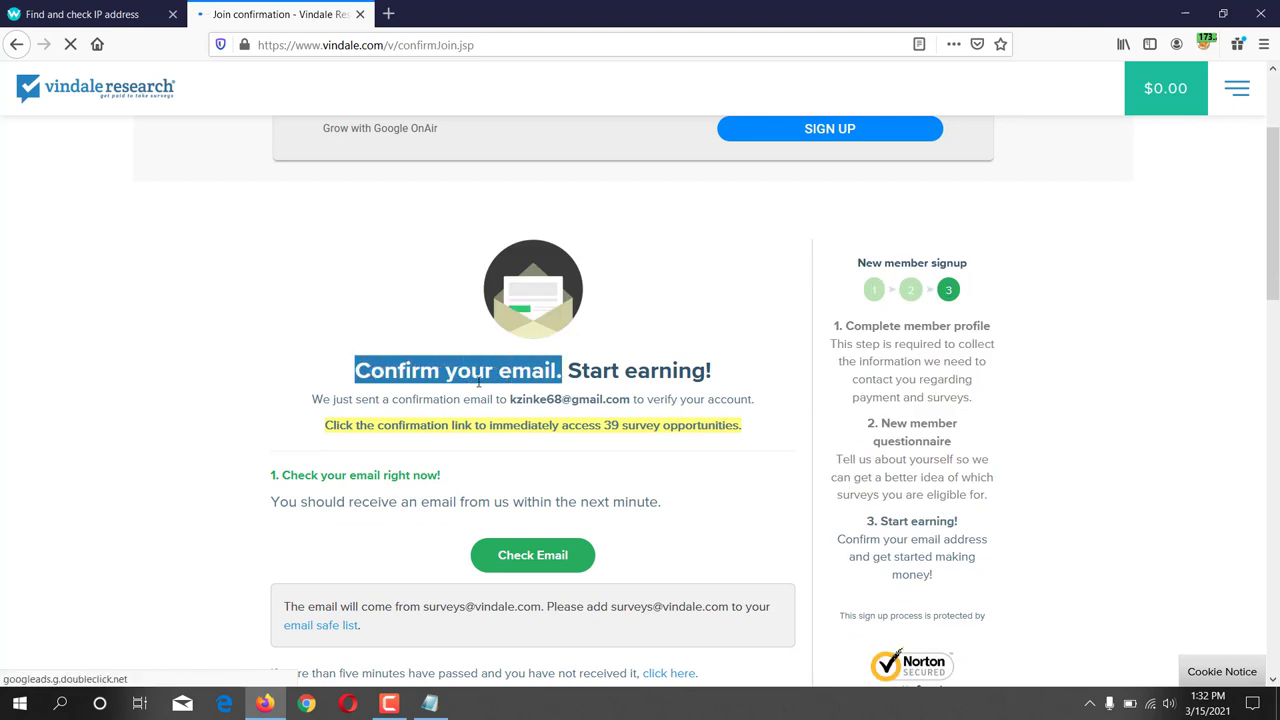
left_click(529, 557)
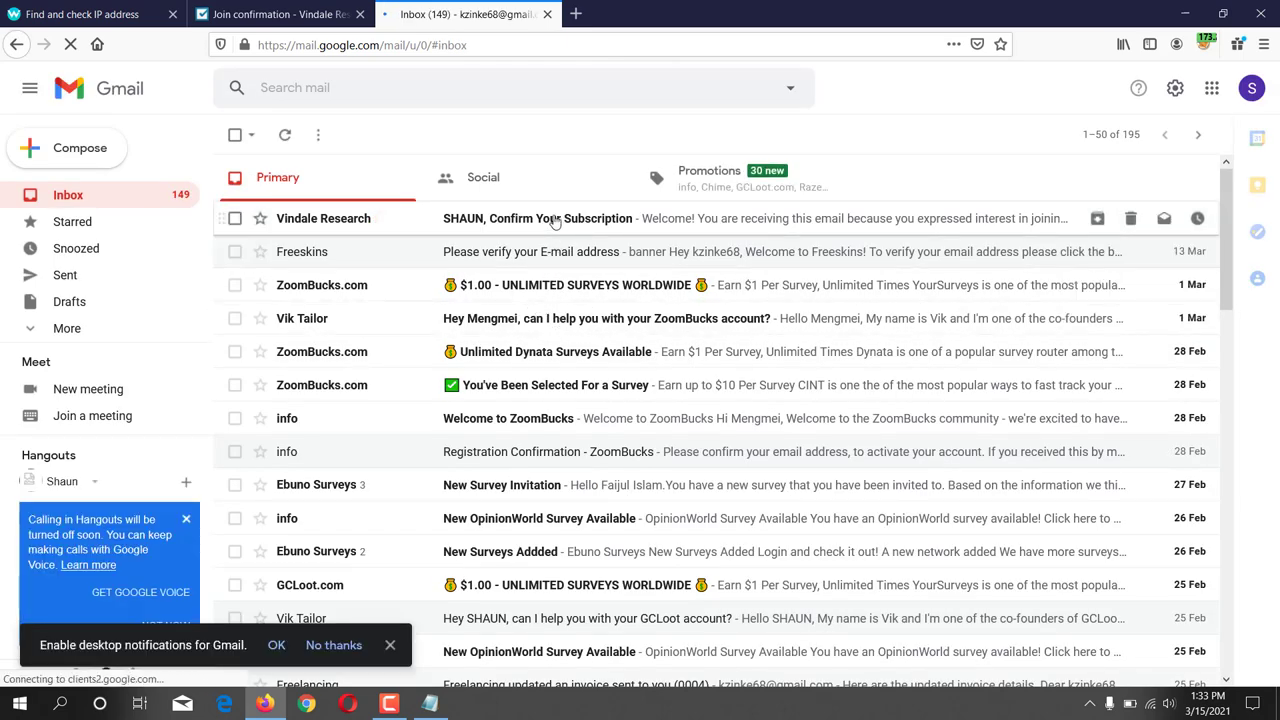
left_click(555, 220)
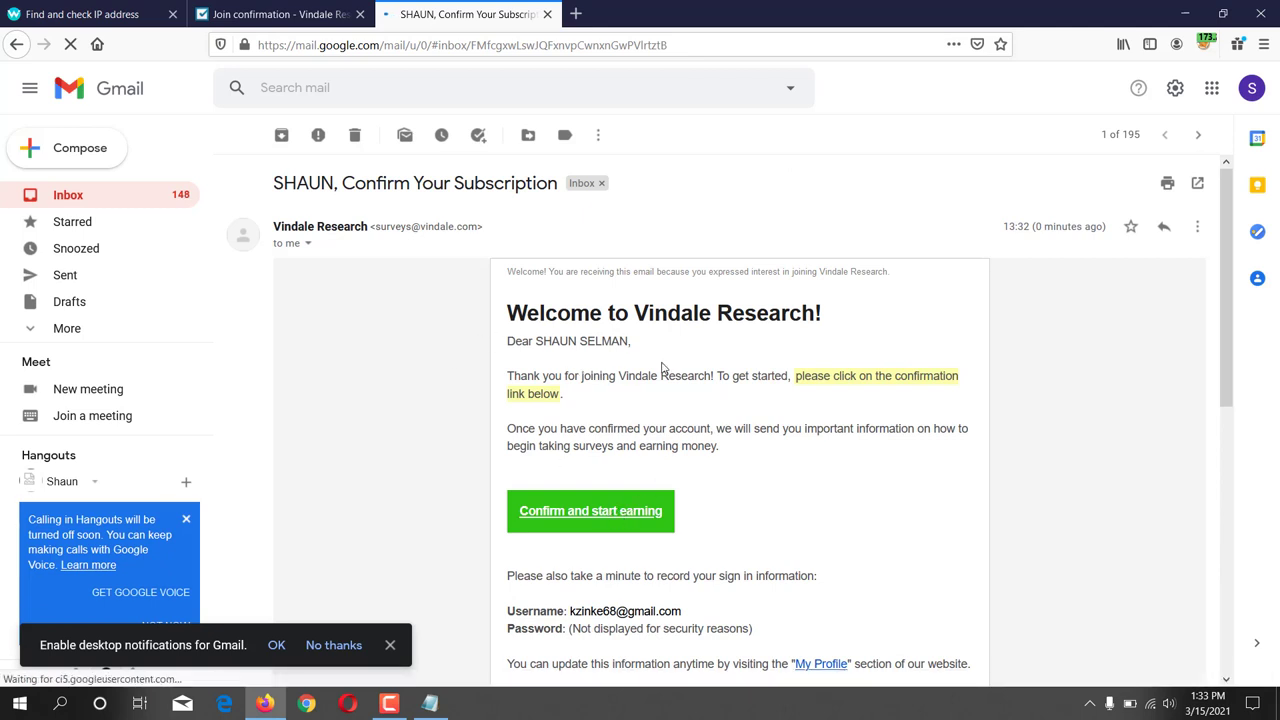
left_click(591, 513)
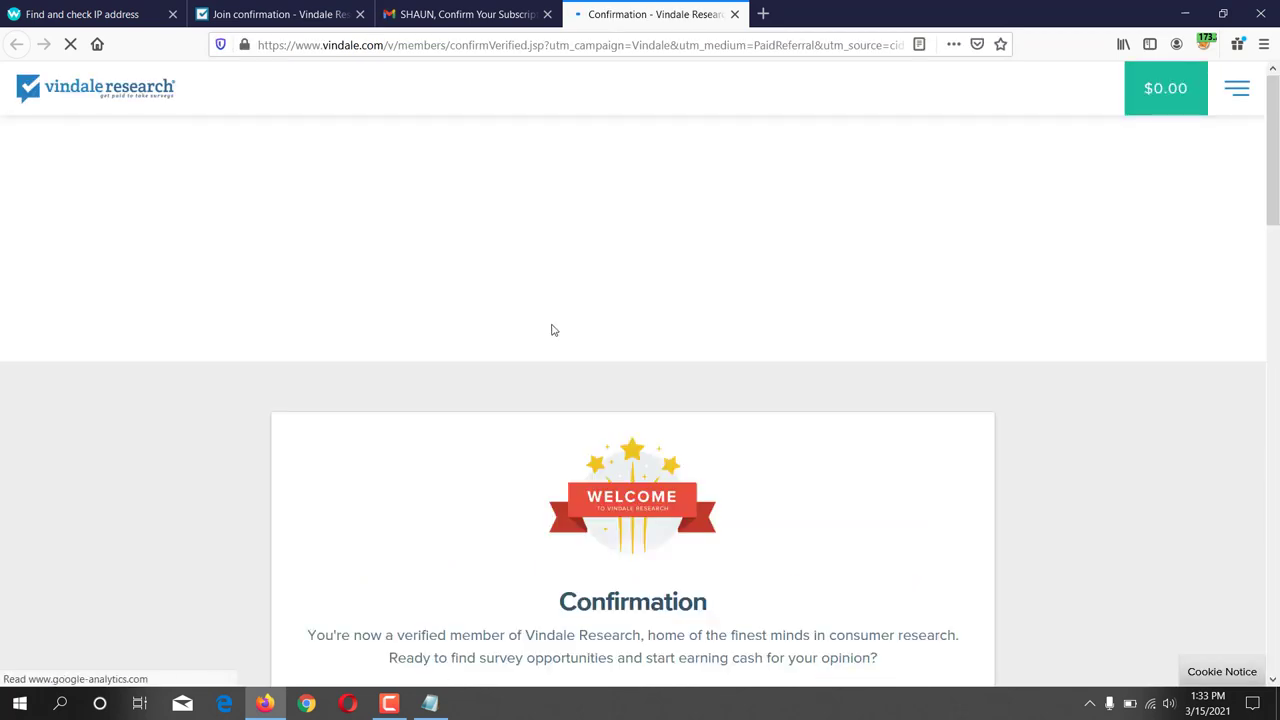
- Look through the suggested survey panels without joining any, continue to the Vindale welcome page and close the interstitial ad
scroll(632, 463, "down", 3)
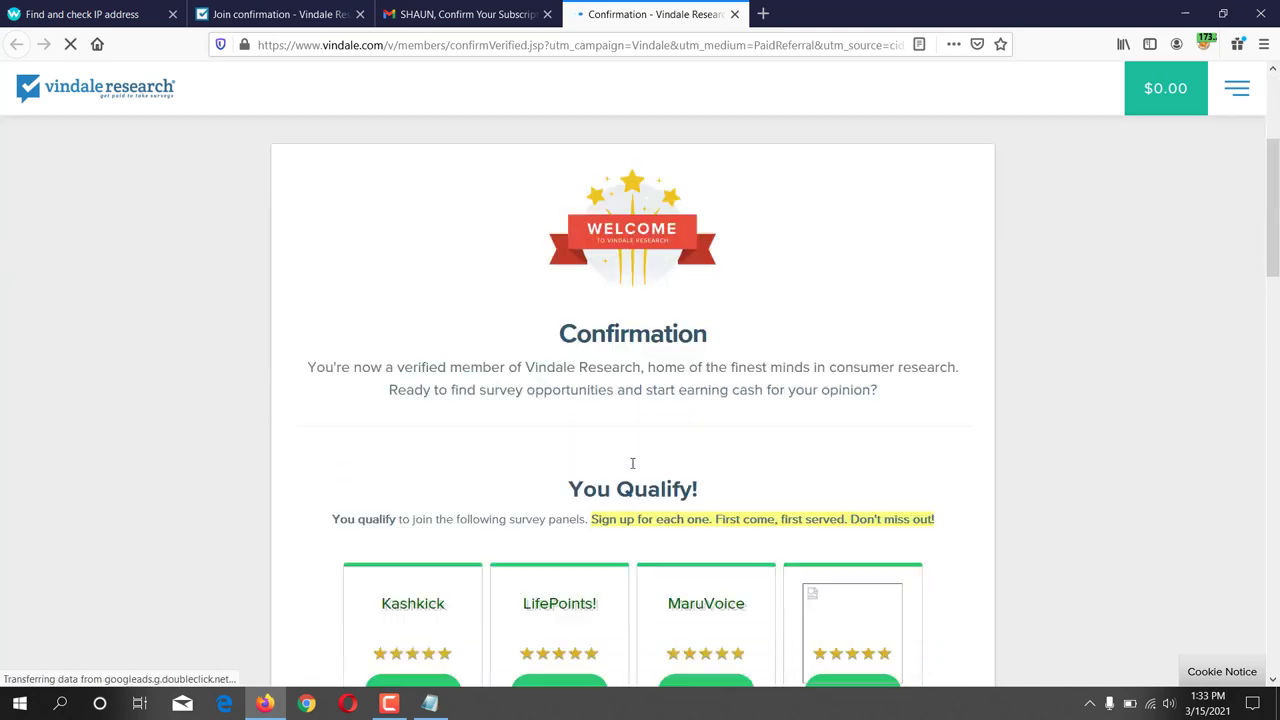
scroll(632, 463, "down", 2)
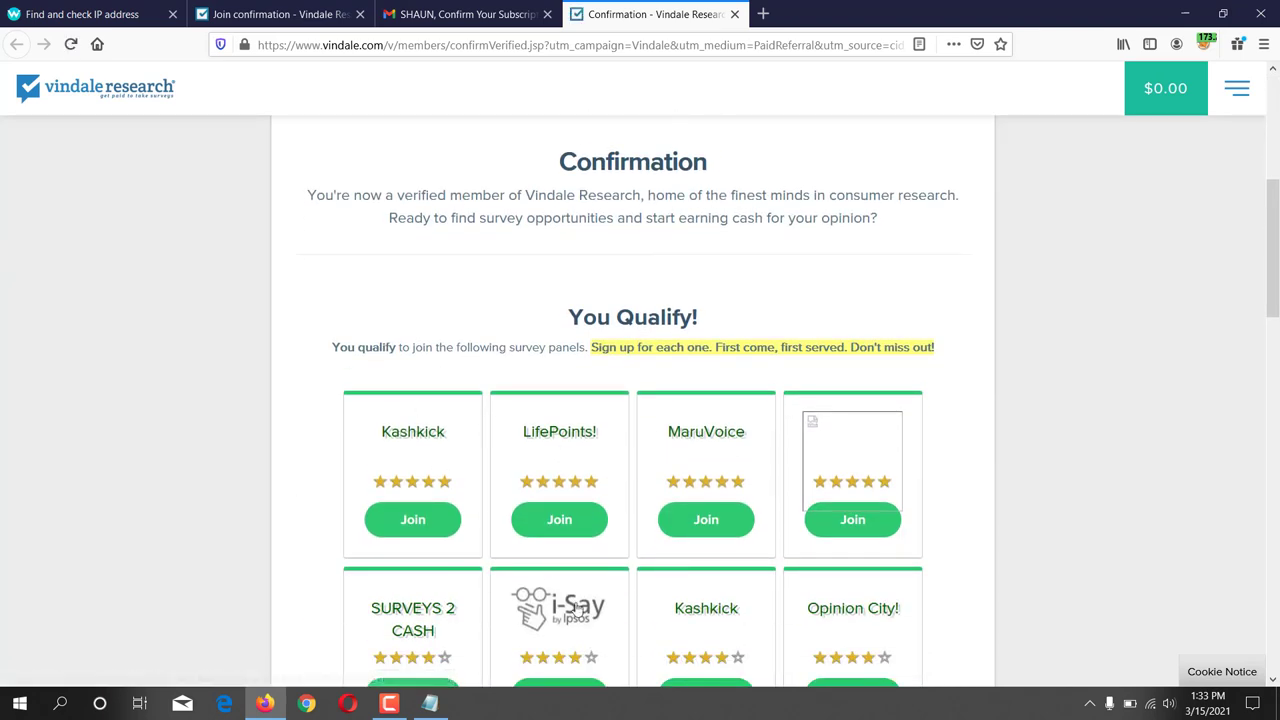
scroll(780, 400, "down", 1)
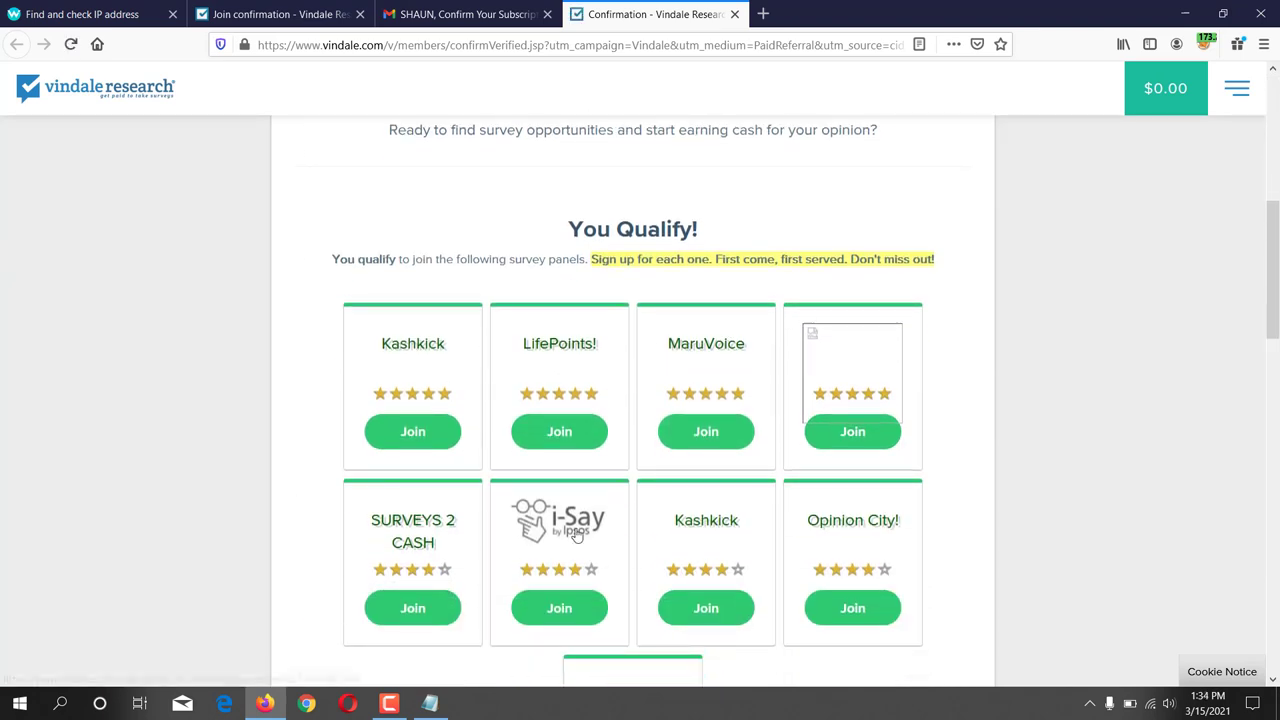
scroll(803, 440, "down", 5)
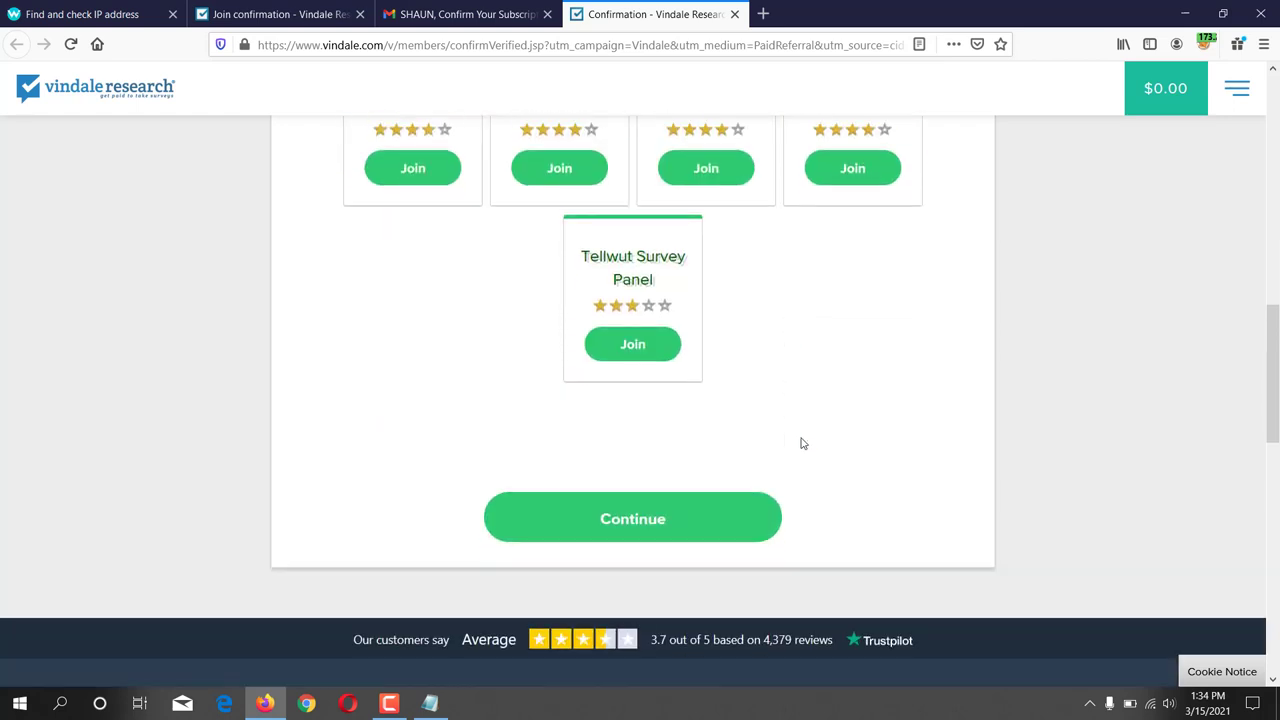
left_click(636, 520)
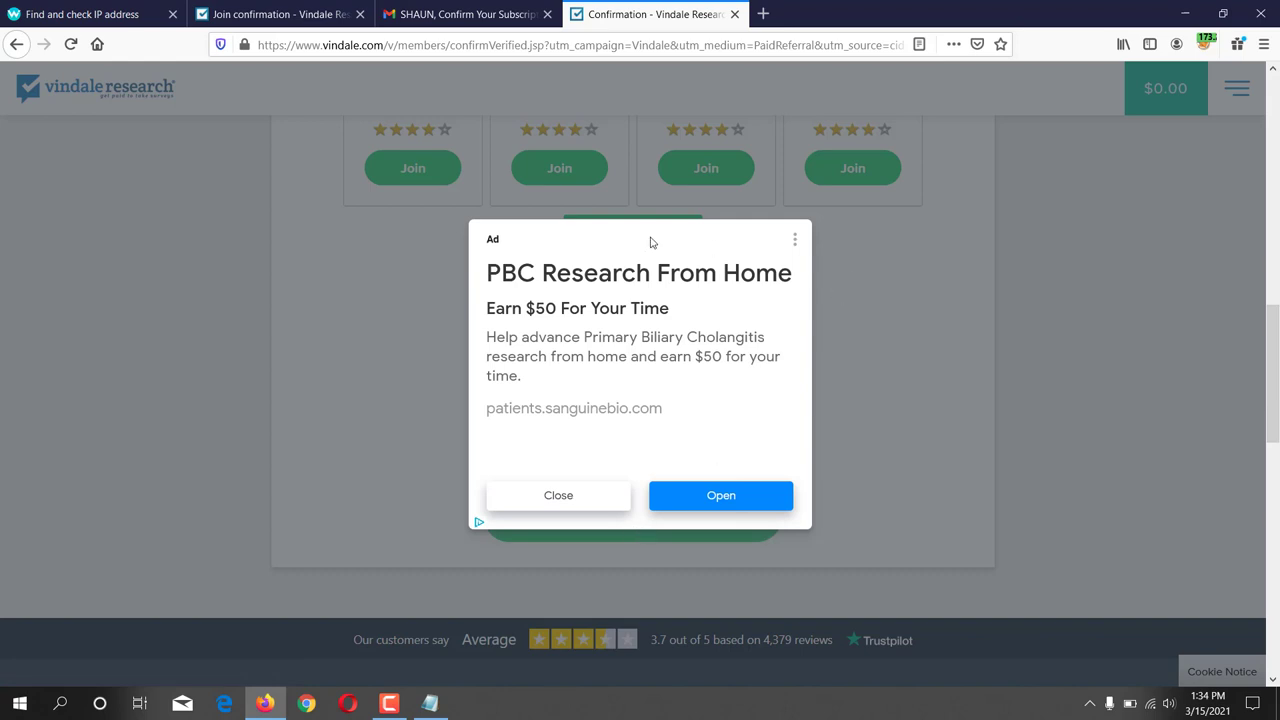
left_click(575, 496)
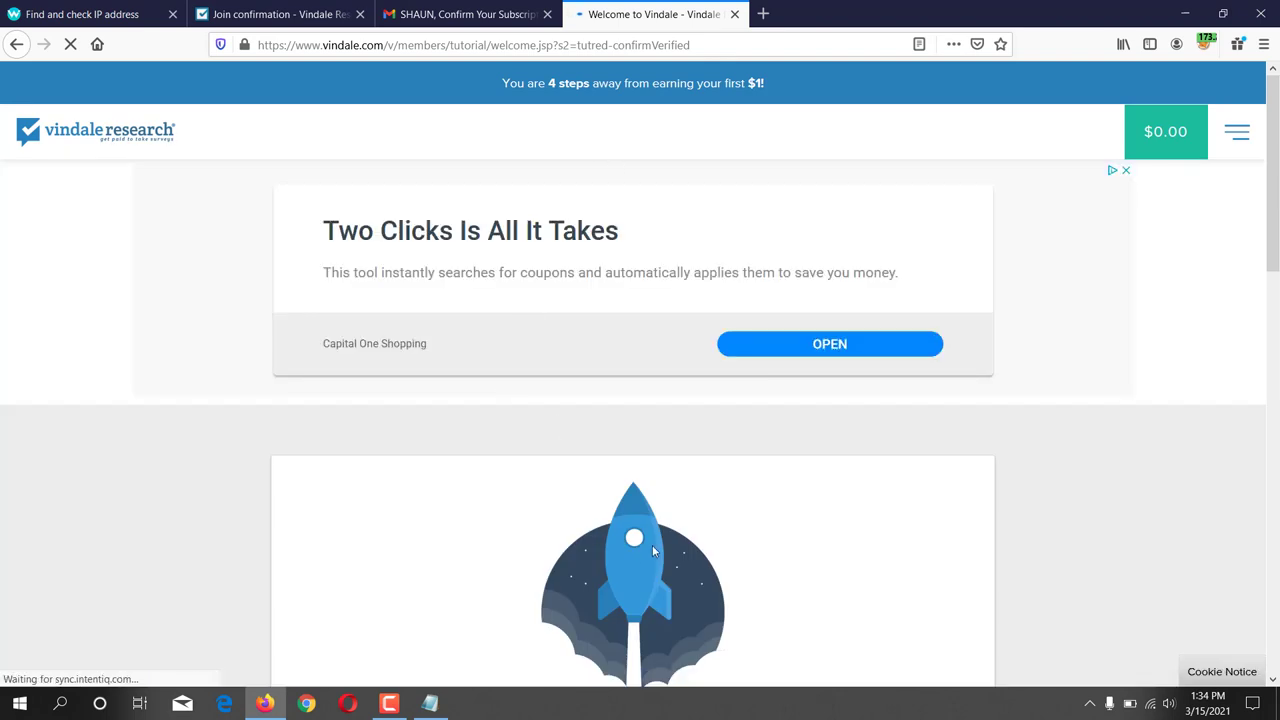
- Start the $1 training tutorial from the Vindale welcome page
scroll(664, 530, "down", 3)
scroll(664, 524, "down", 3)
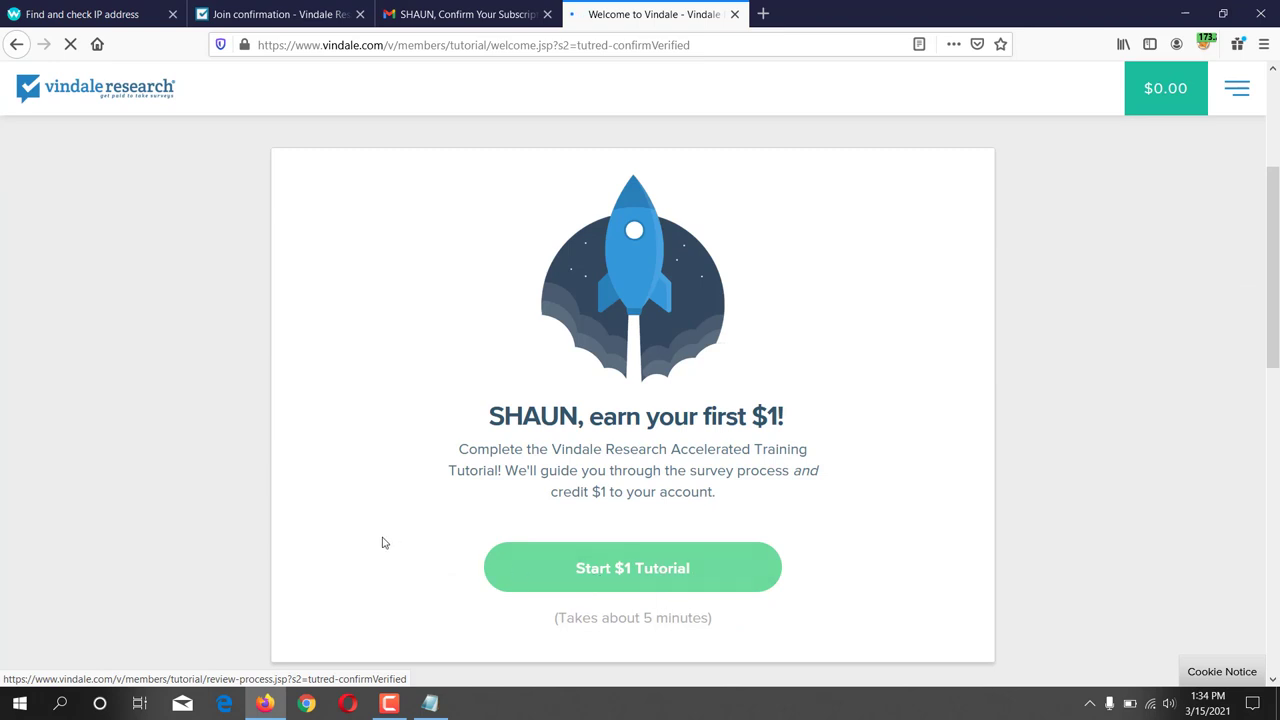
left_click(630, 570)
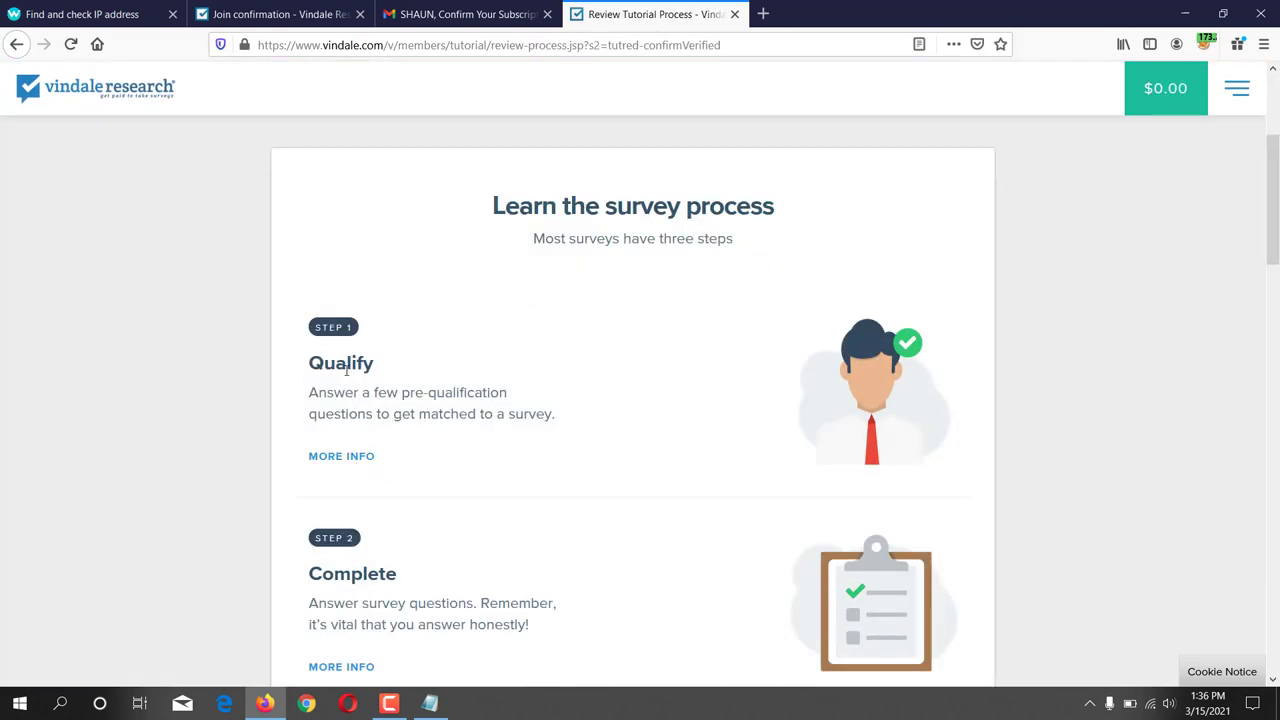
- Read through the Qualify, Complete and Earn steps of the survey process and start the qualifier
scroll(346, 370, "down", 2)
scroll(297, 401, "up", 2)
scroll(304, 376, "down", 4)
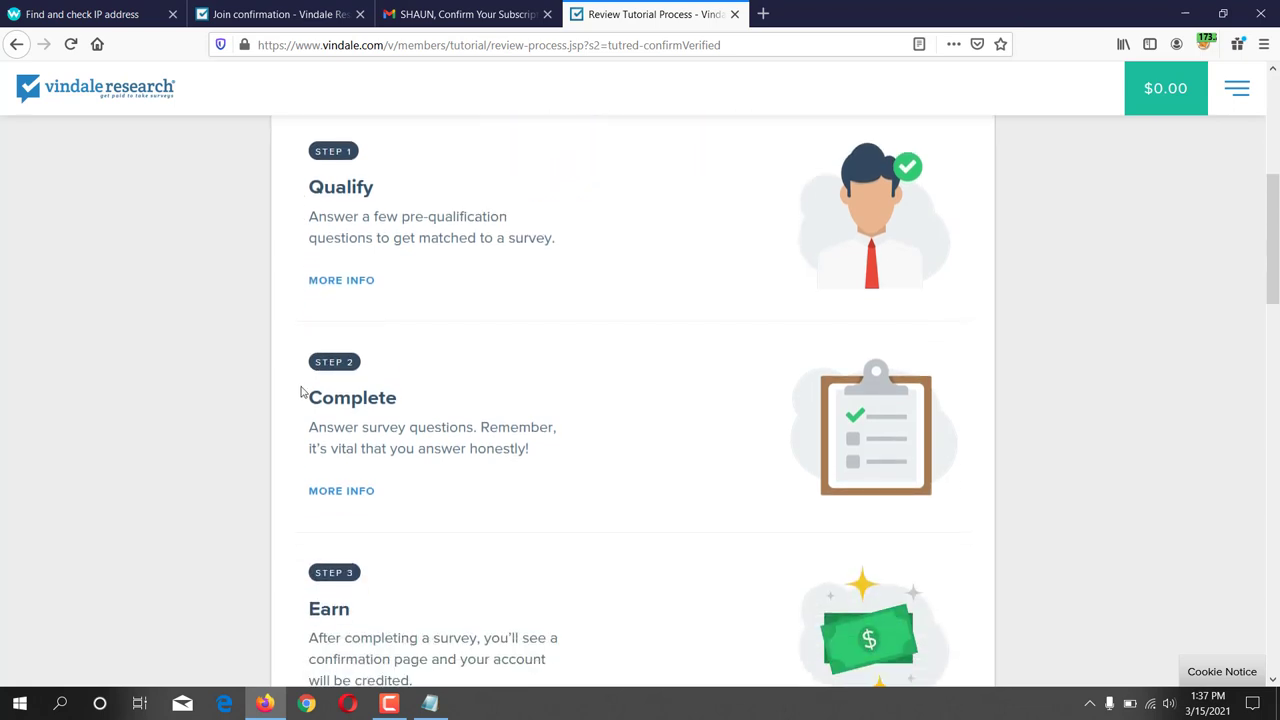
scroll(415, 426, "down", 12)
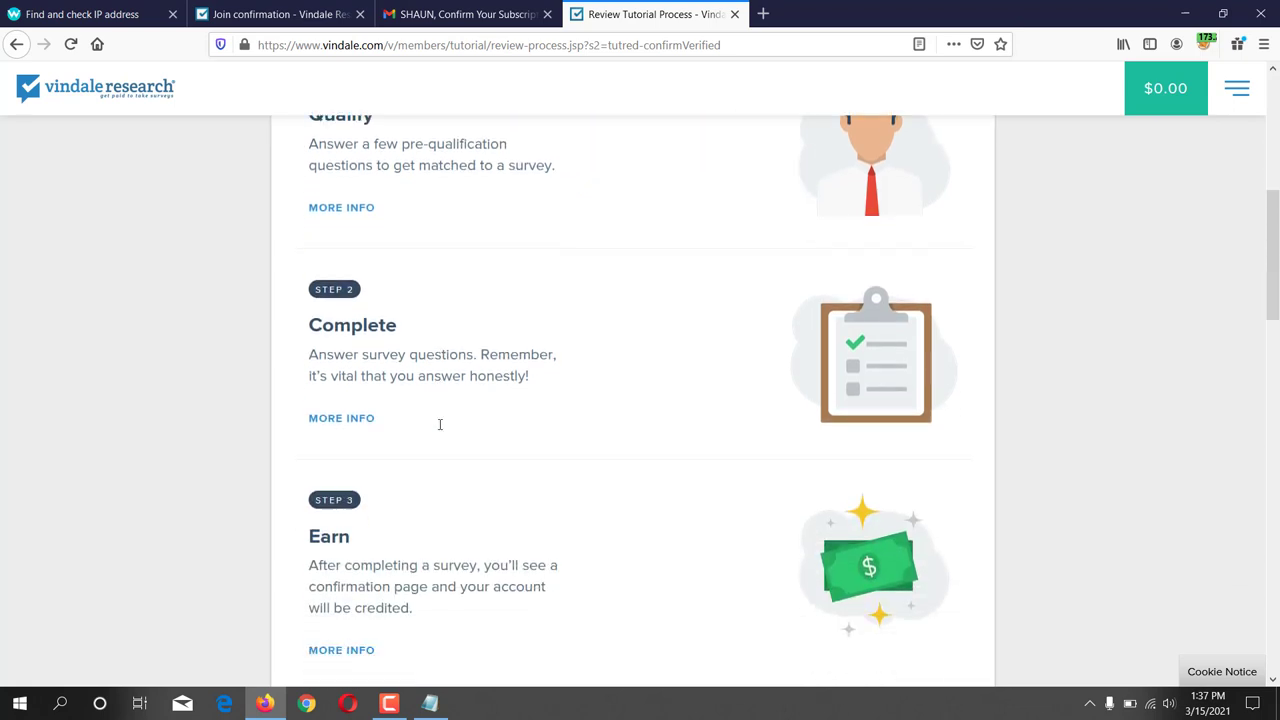
scroll(438, 430, "down", 2)
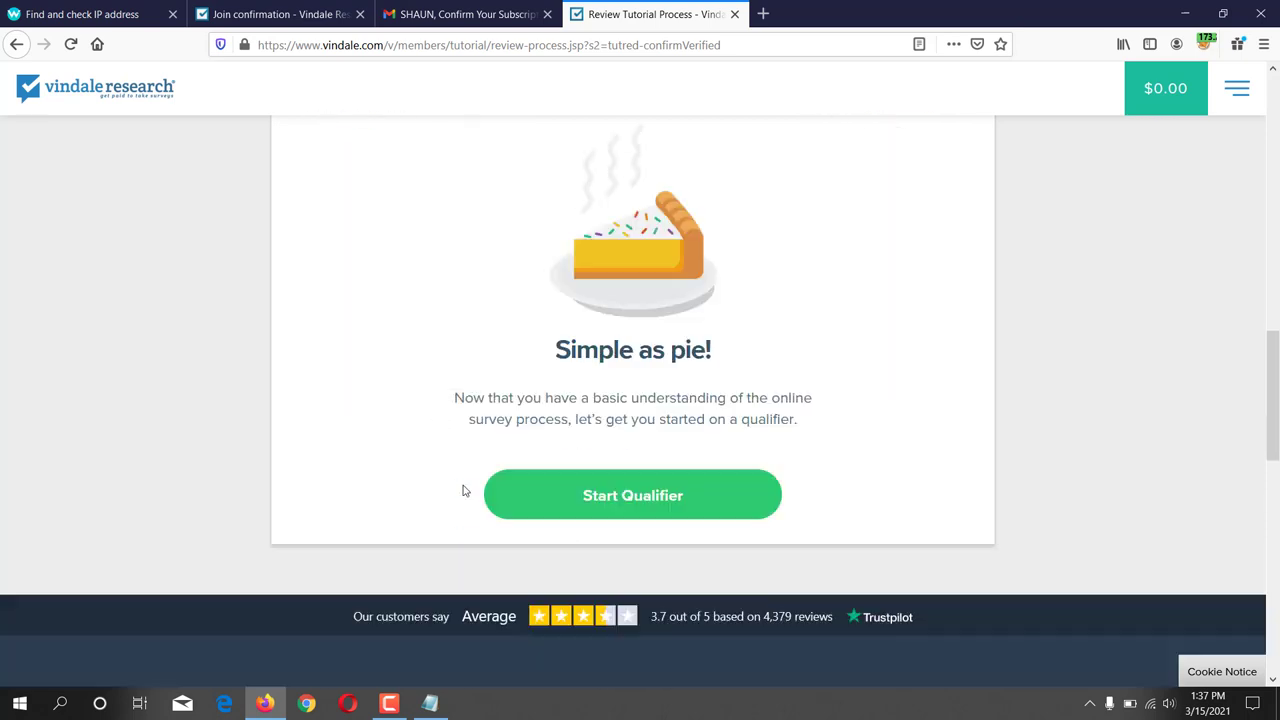
left_click(617, 499)
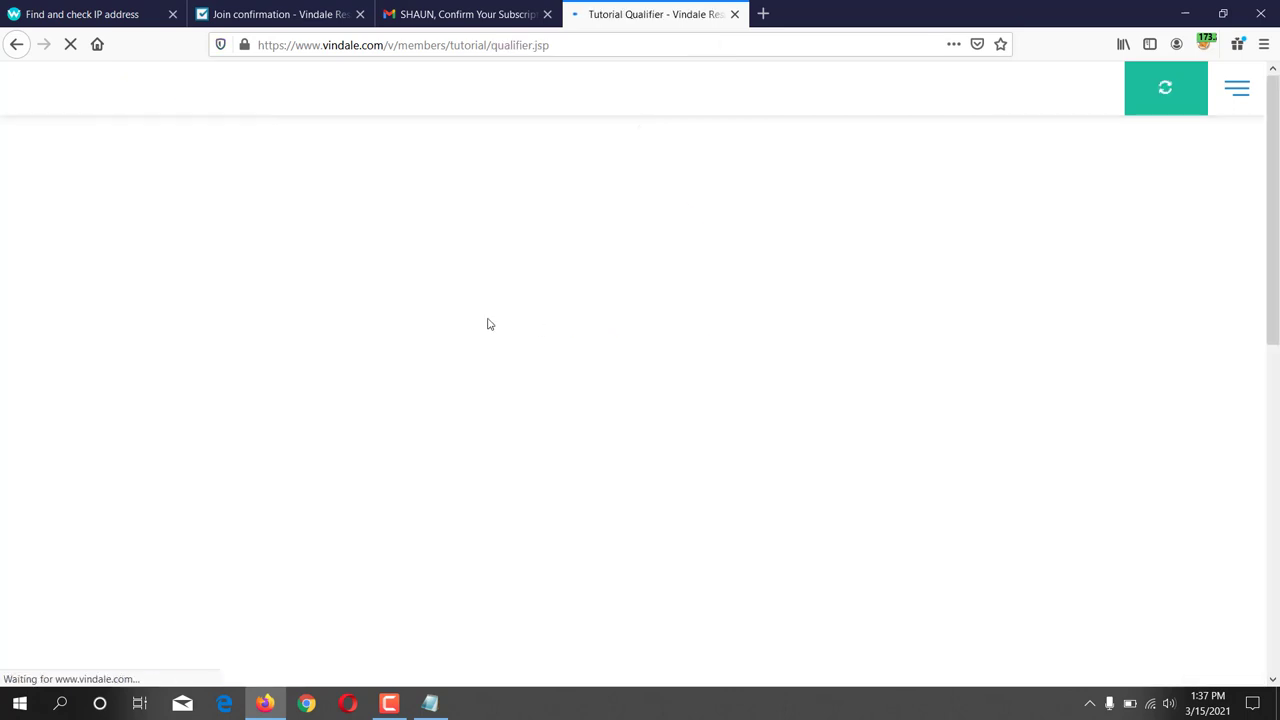
- Review the household annual income question and its answer options in the Survey Qualifier
scroll(540, 406, "down", 2)
scroll(540, 406, "down", 2)
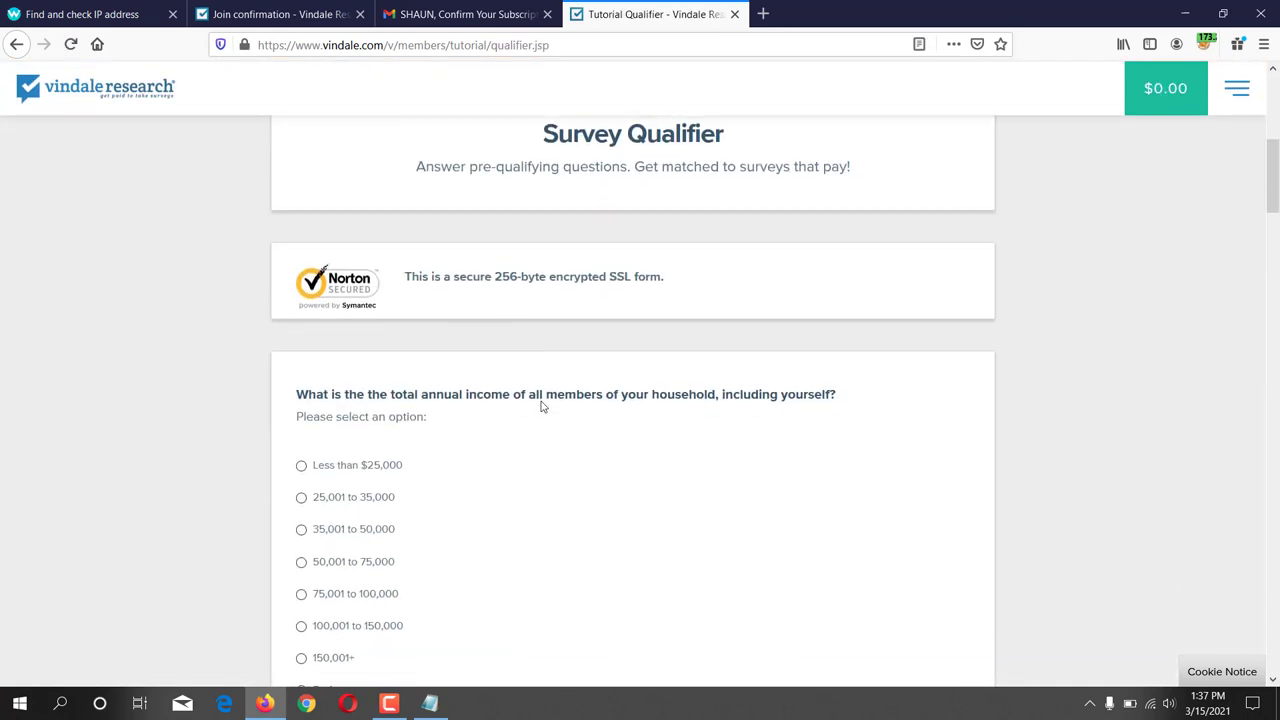
scroll(540, 406, "down", 2)
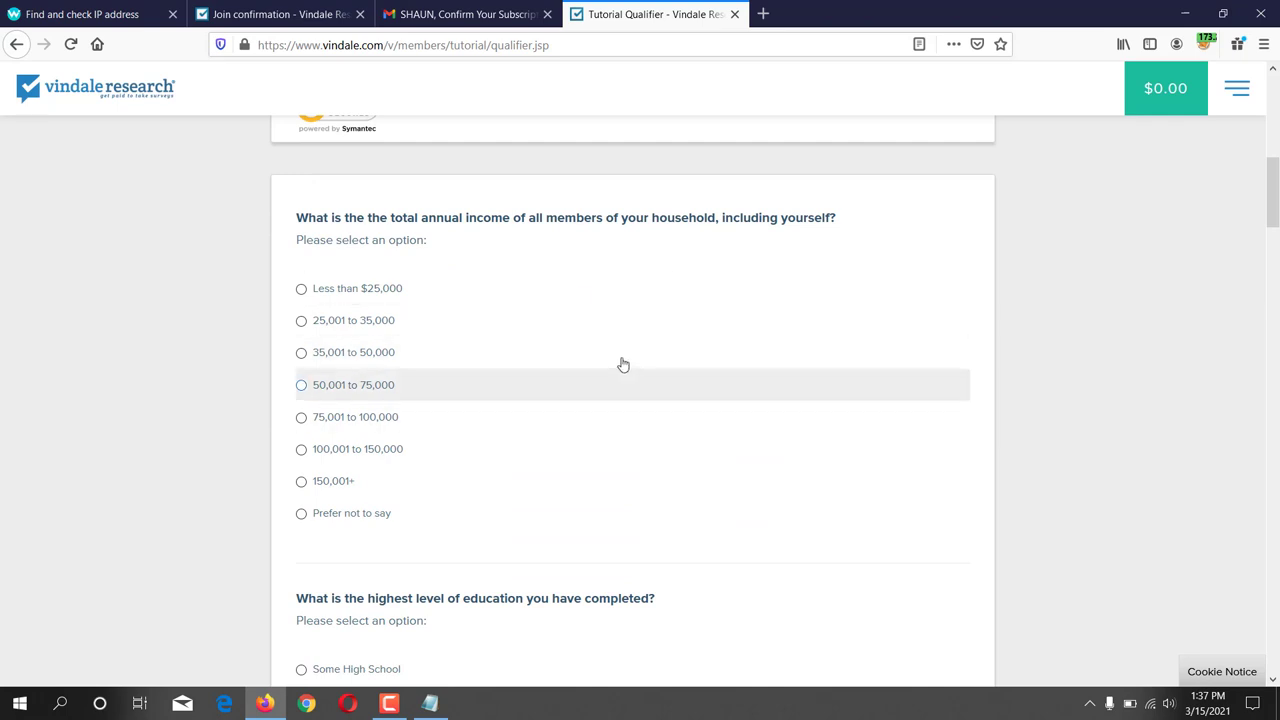